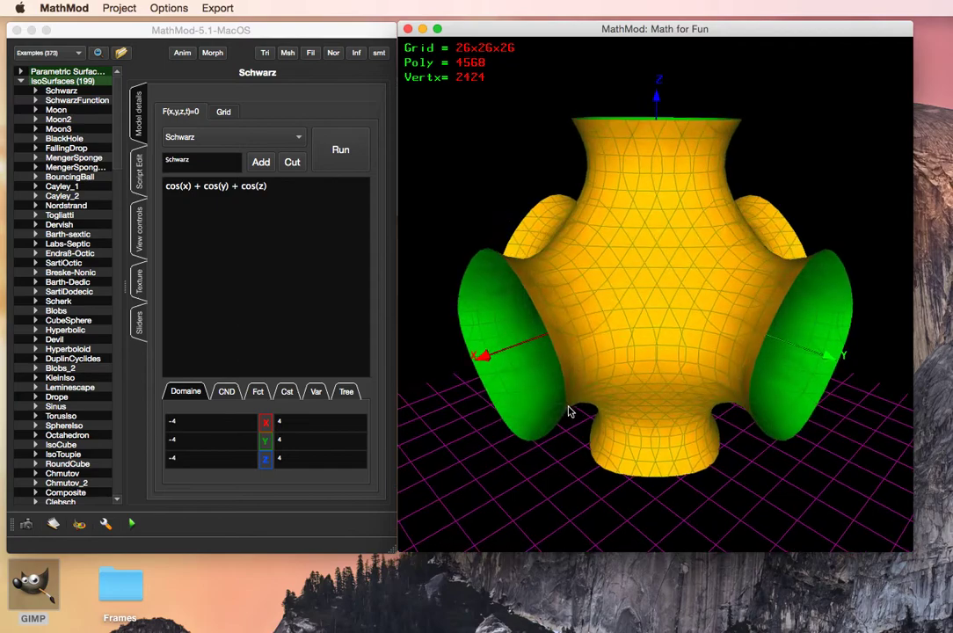
Load the Blobby Torus example from Parametric Surfaces, replacing the Schwarz isosurface
click(20, 82)
click(20, 72)
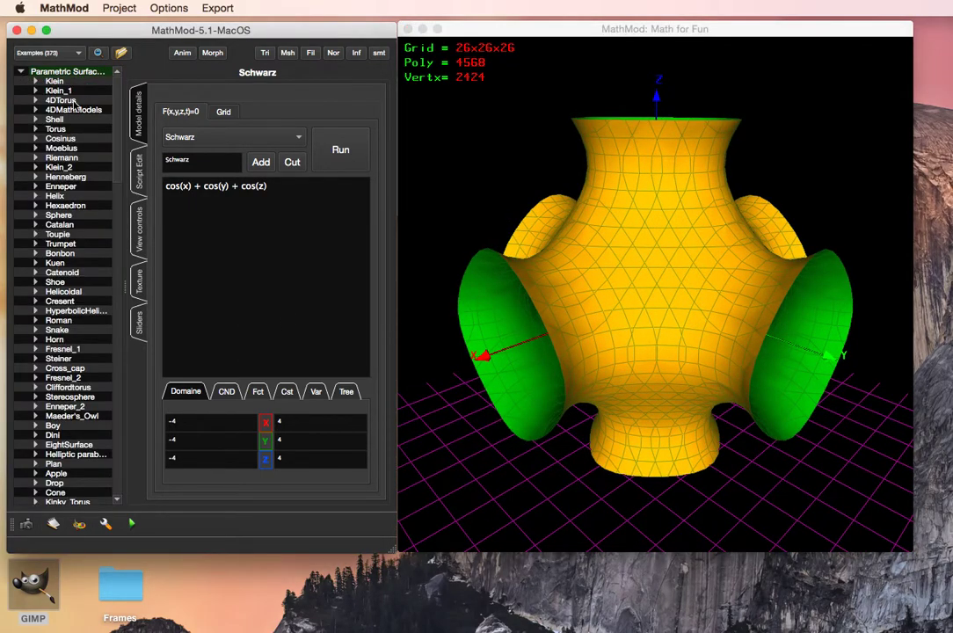
drag(113, 114, 124, 453)
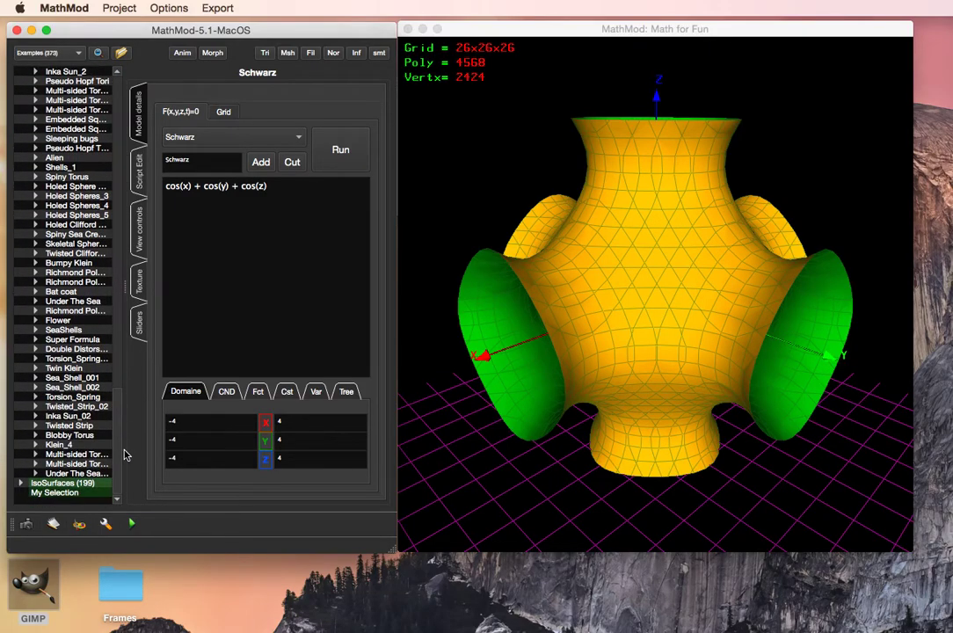
click(73, 437)
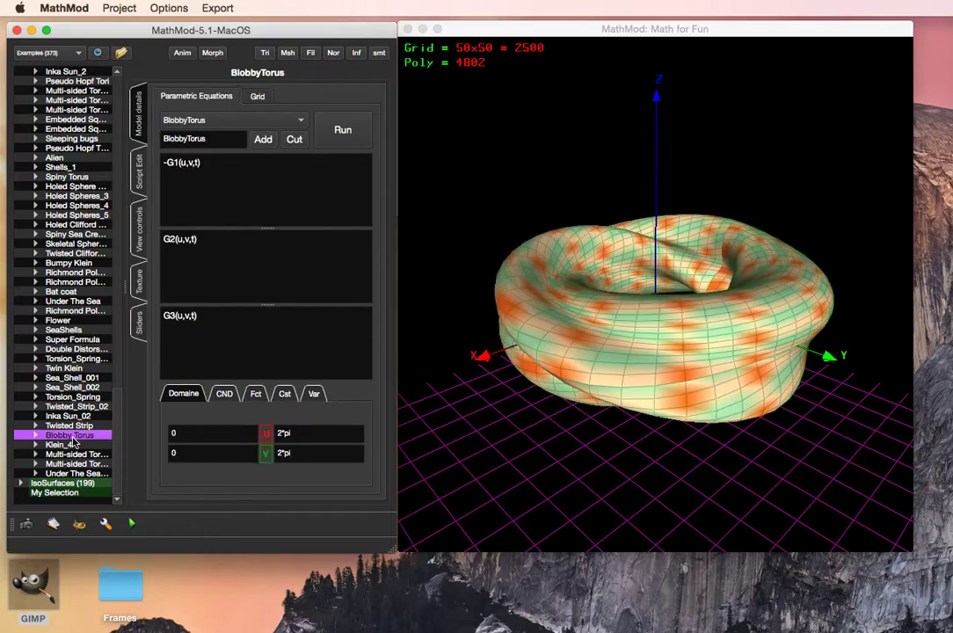
Rotate the torus to show its hole, switch morphing on, and show the Grid settings
mouse_move(513, 377)
mouse_down()
mouse_move(584, 371)
mouse_move(621, 382)
mouse_move(630, 374)
mouse_up()
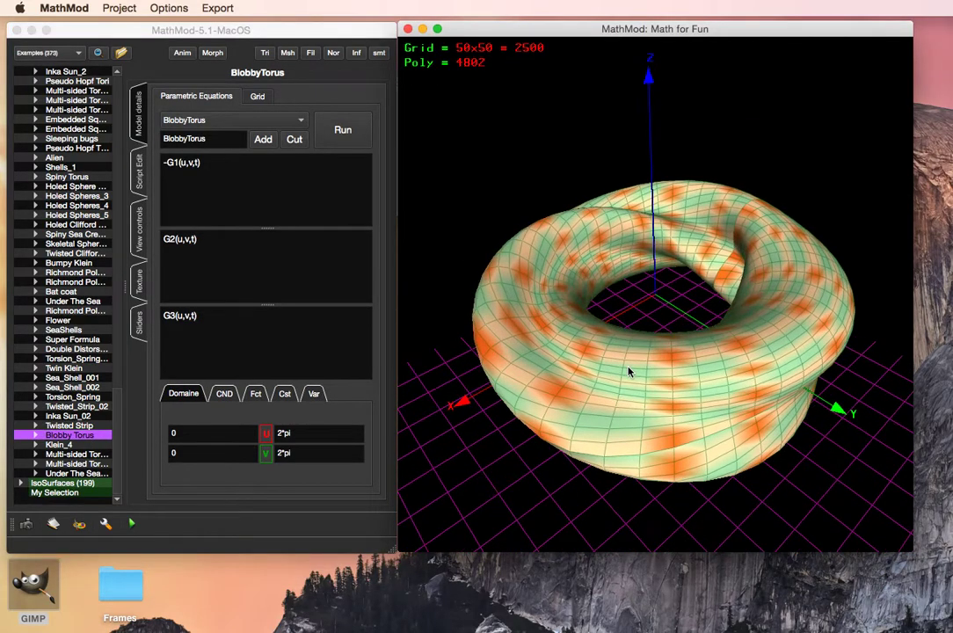
click(213, 53)
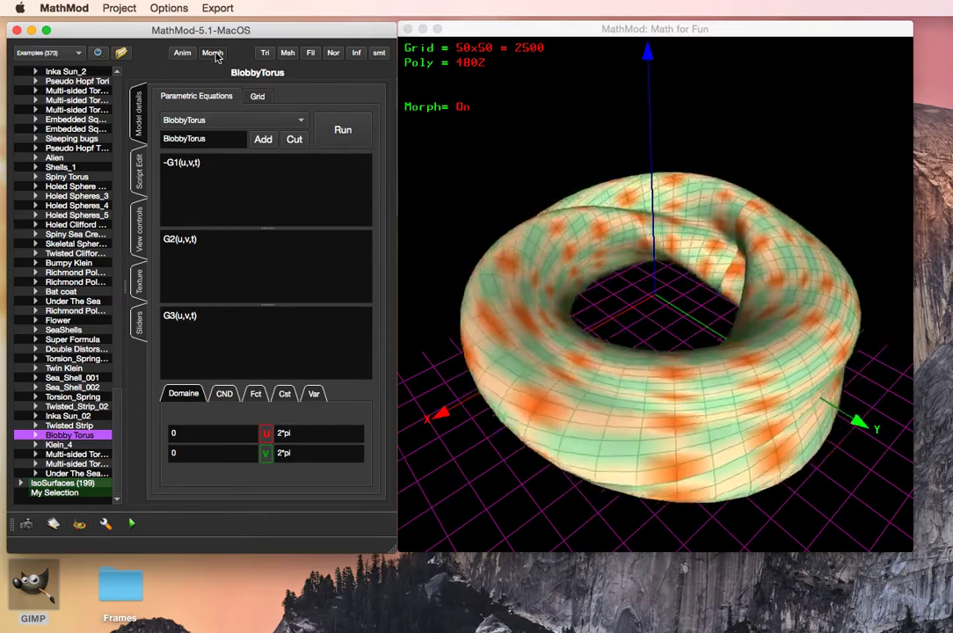
click(259, 98)
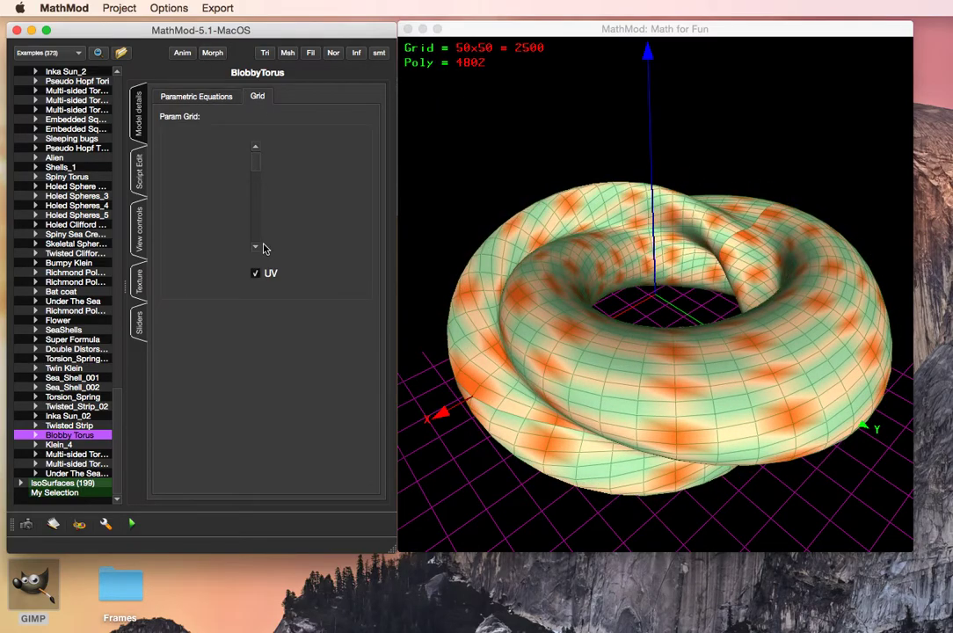
Apply a 149x149 parametric grid, hide the mesh lines, and restart the morph
click(255, 272)
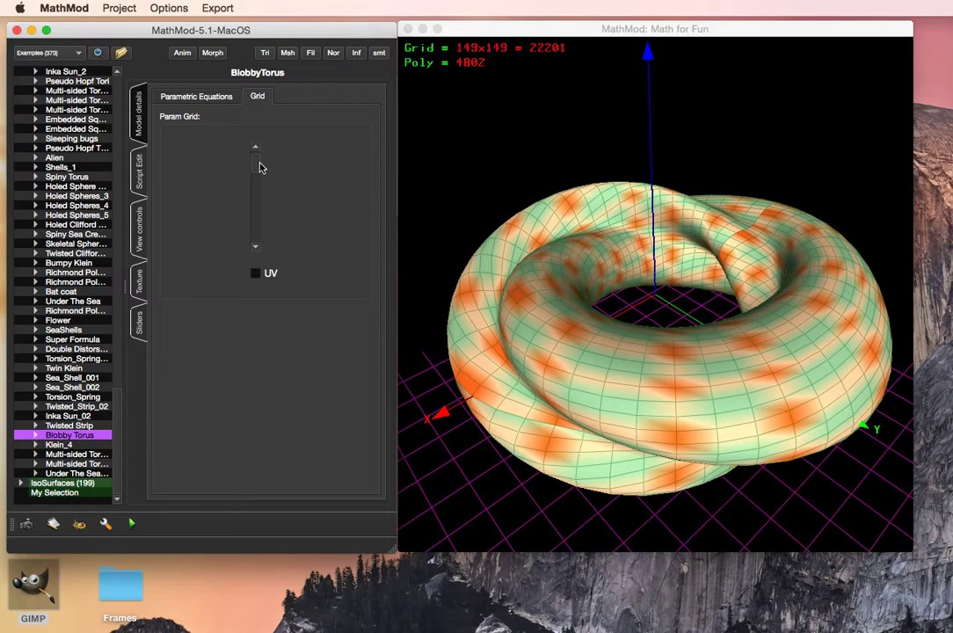
click(257, 273)
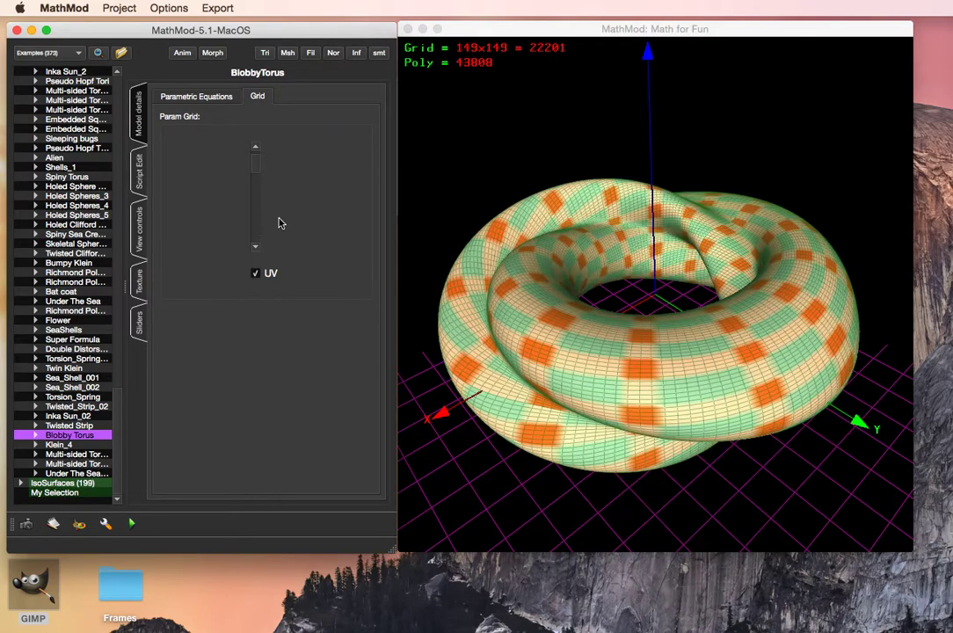
click(287, 54)
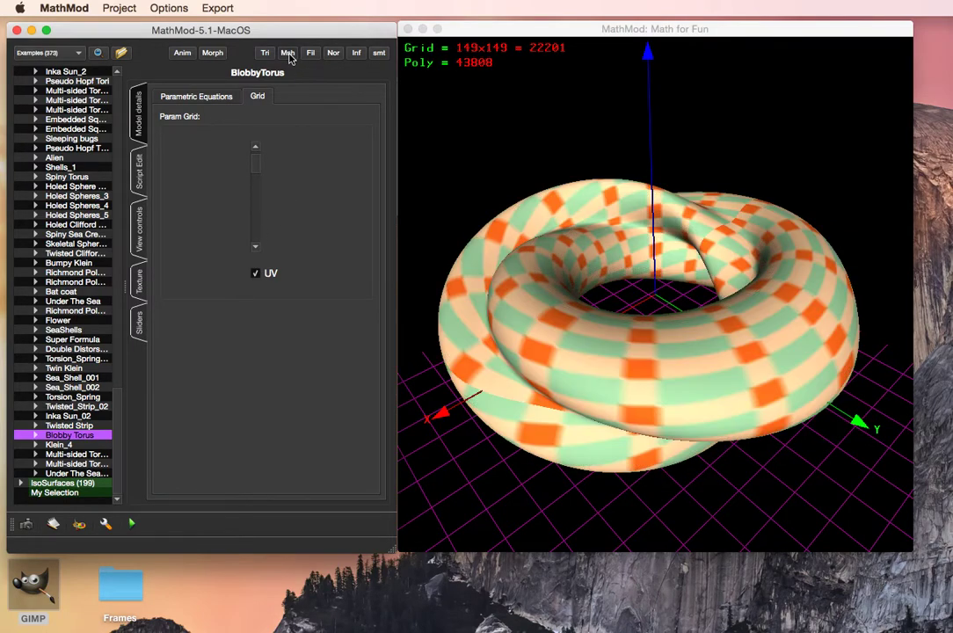
click(213, 55)
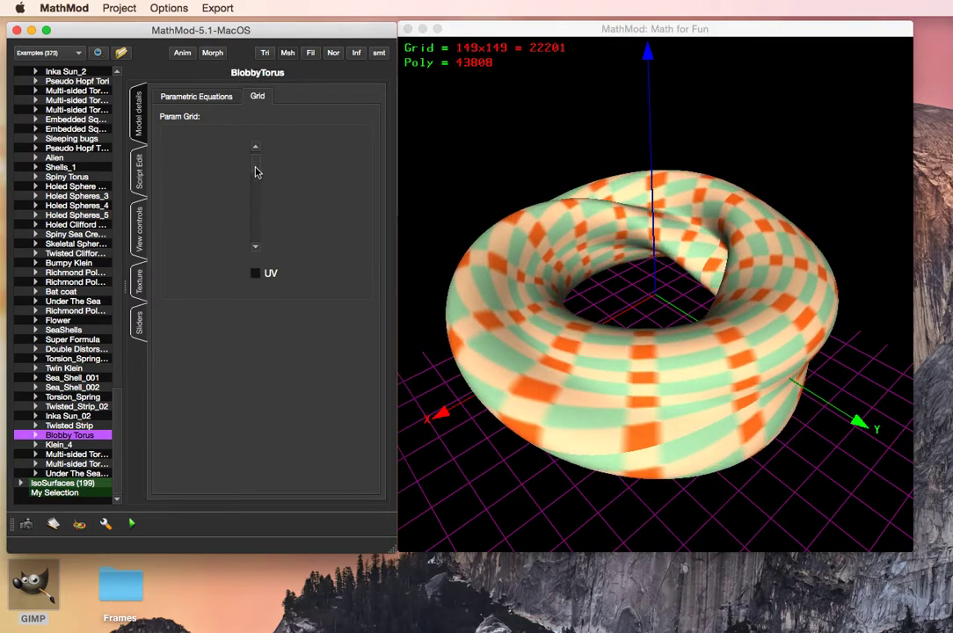
Raise the grid to 242x242, then run and stop the morph to freeze the shape
drag(256, 154, 257, 172)
click(258, 273)
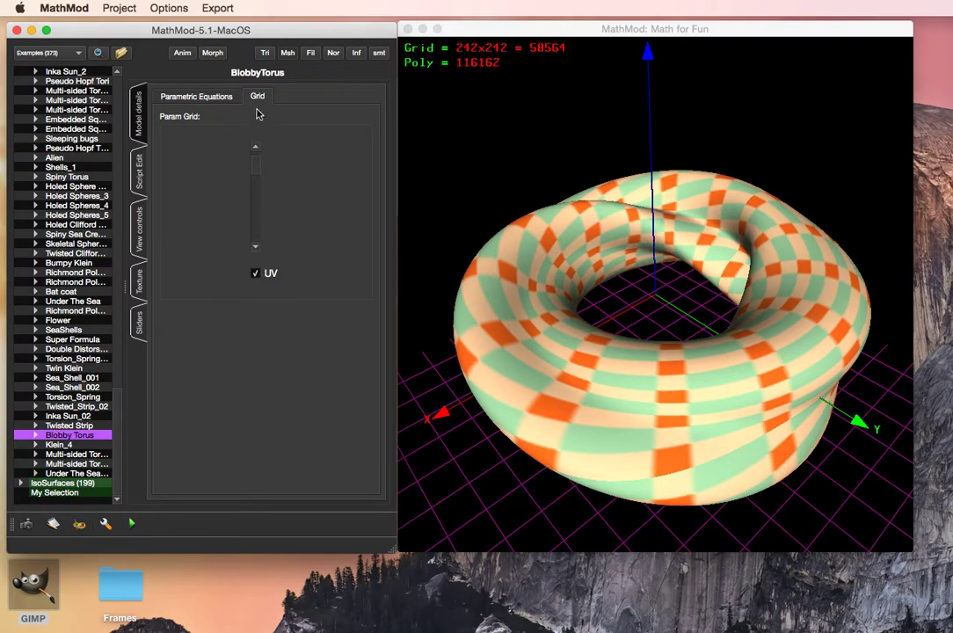
click(214, 53)
click(596, 335)
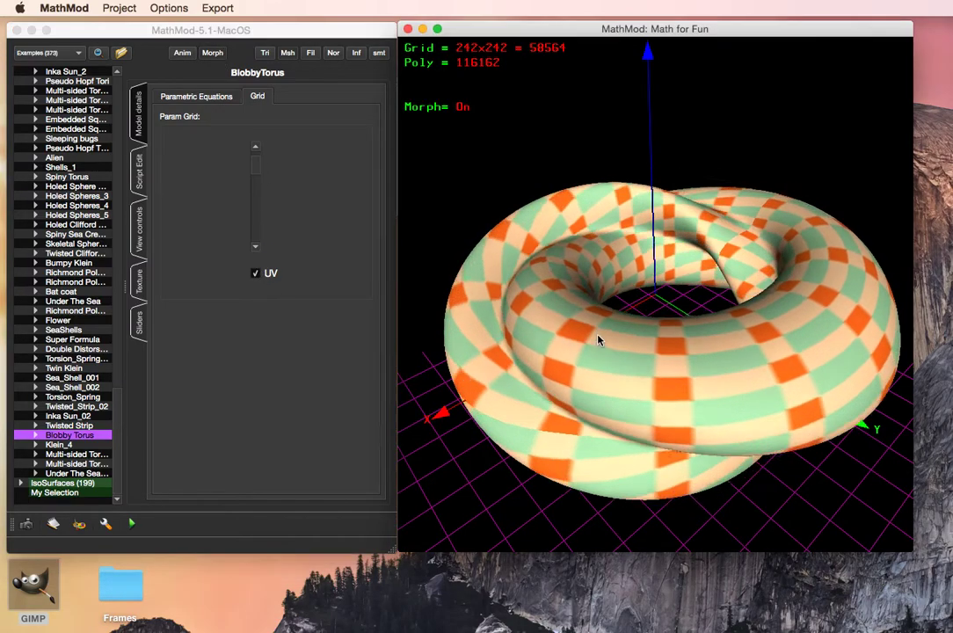
click(213, 55)
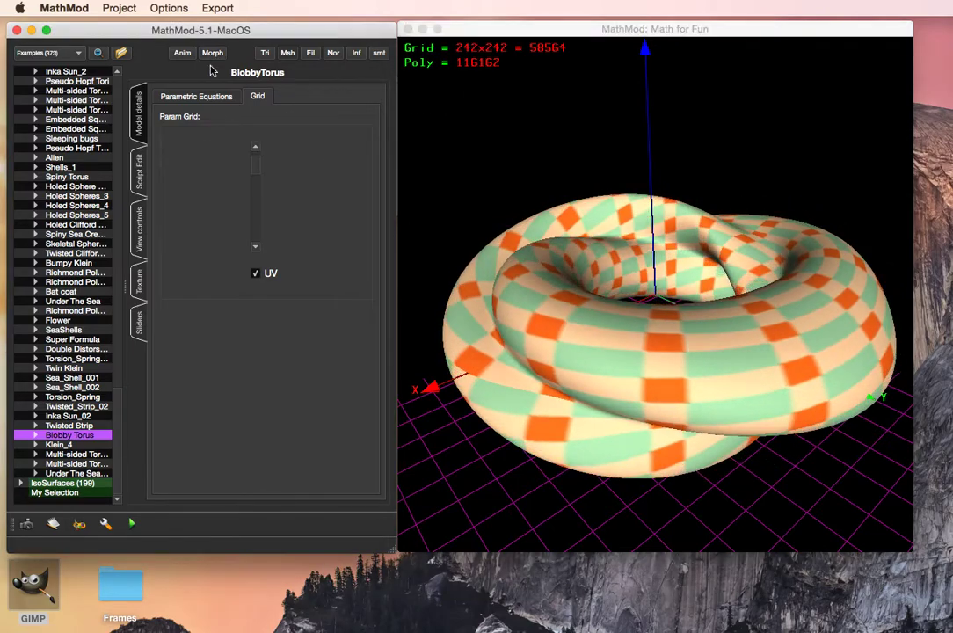
Start frame export with Desktop > Frames as the output folder
click(131, 522)
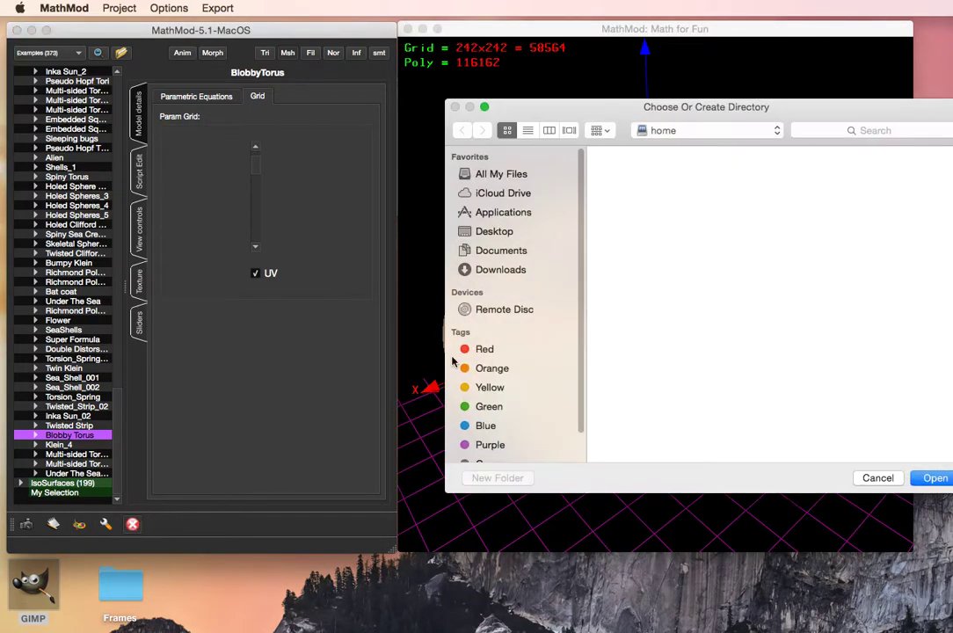
drag(587, 107, 501, 109)
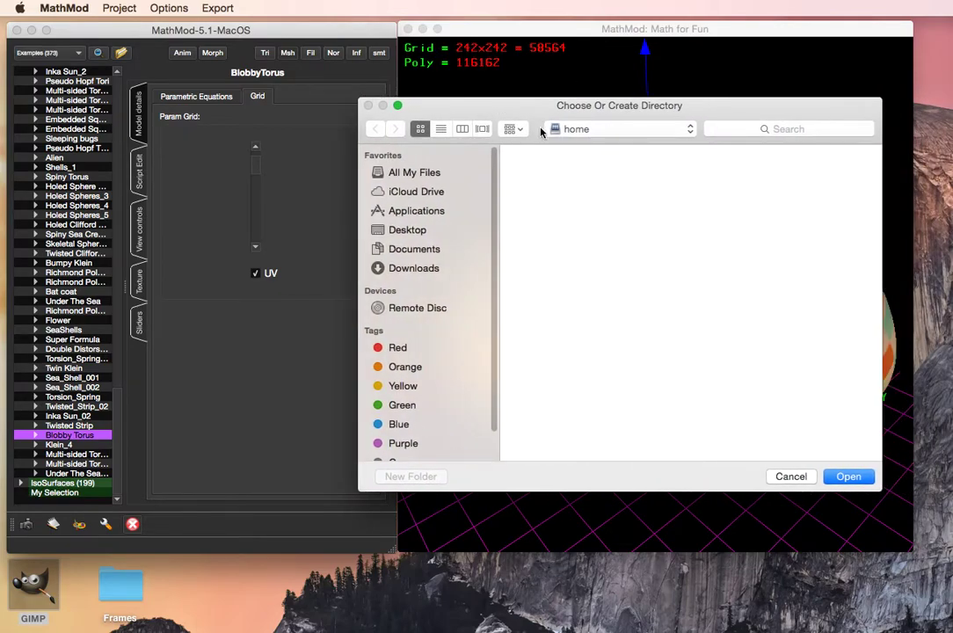
click(429, 232)
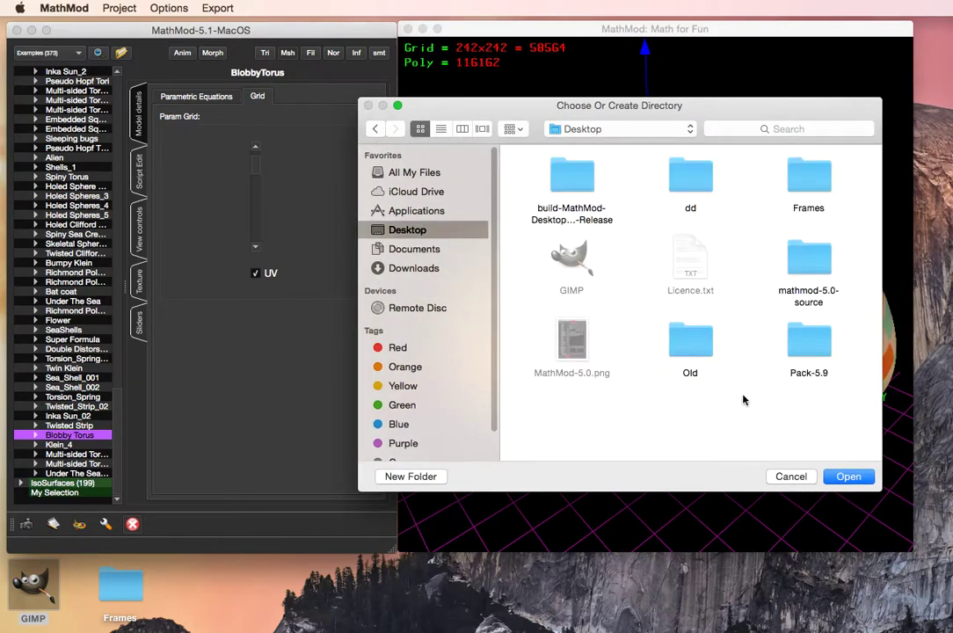
double_click(814, 180)
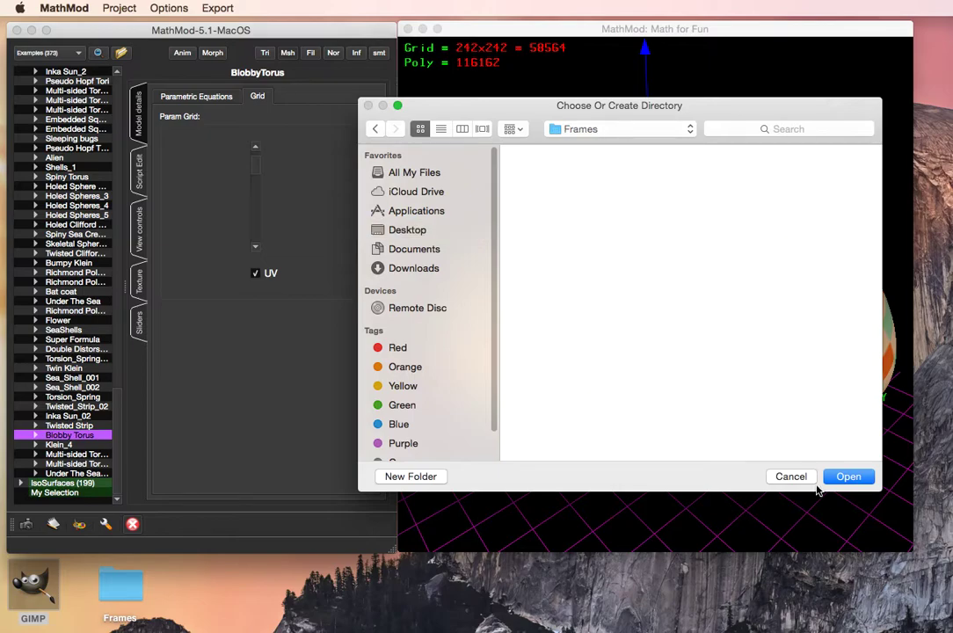
click(846, 478)
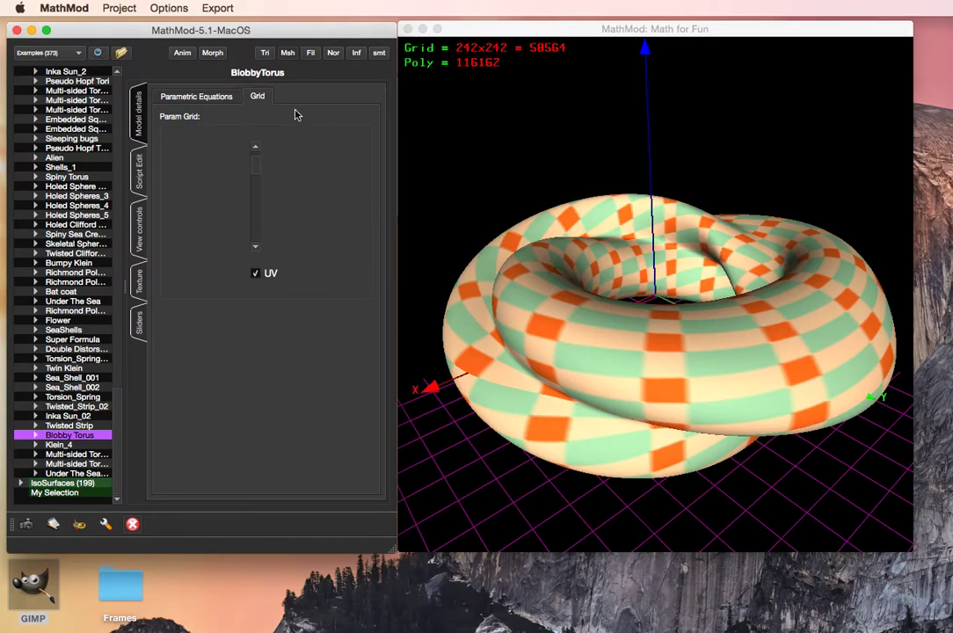
Open the desktop Frames folder in Finder, then resume the torus morph in MathMod
double_click(114, 603)
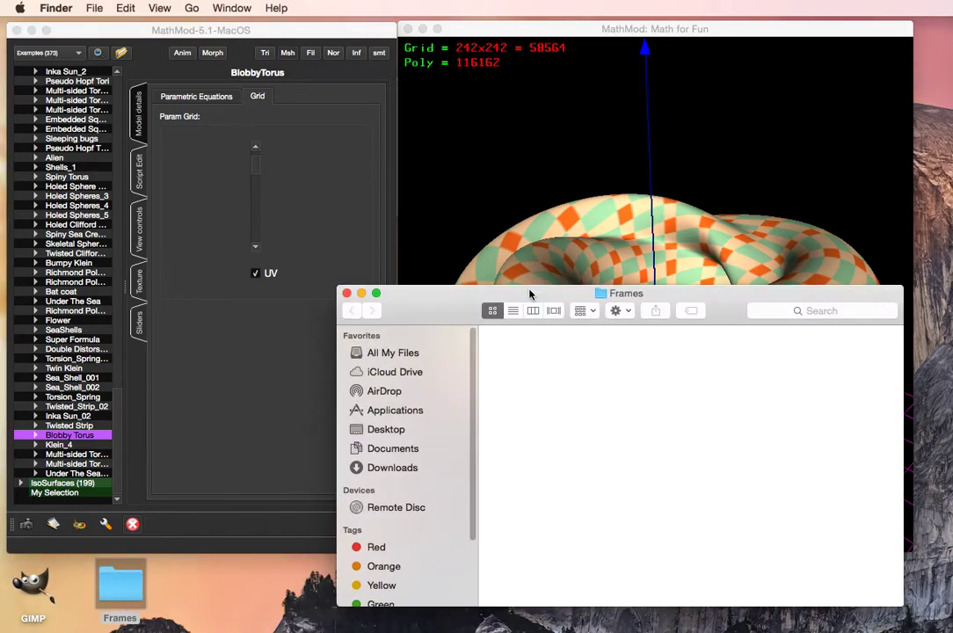
drag(530, 294, 460, 320)
click(416, 202)
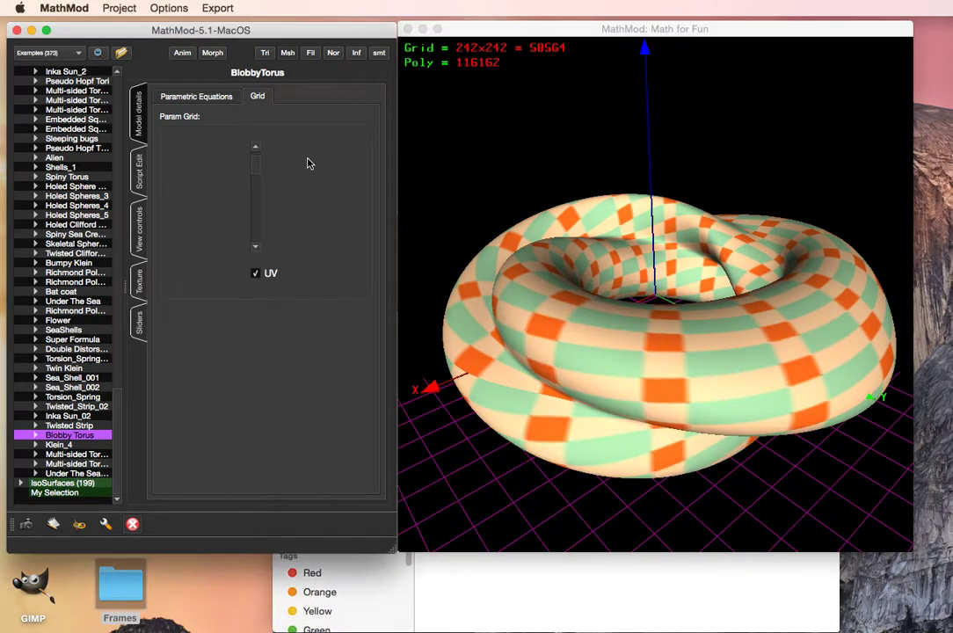
click(214, 54)
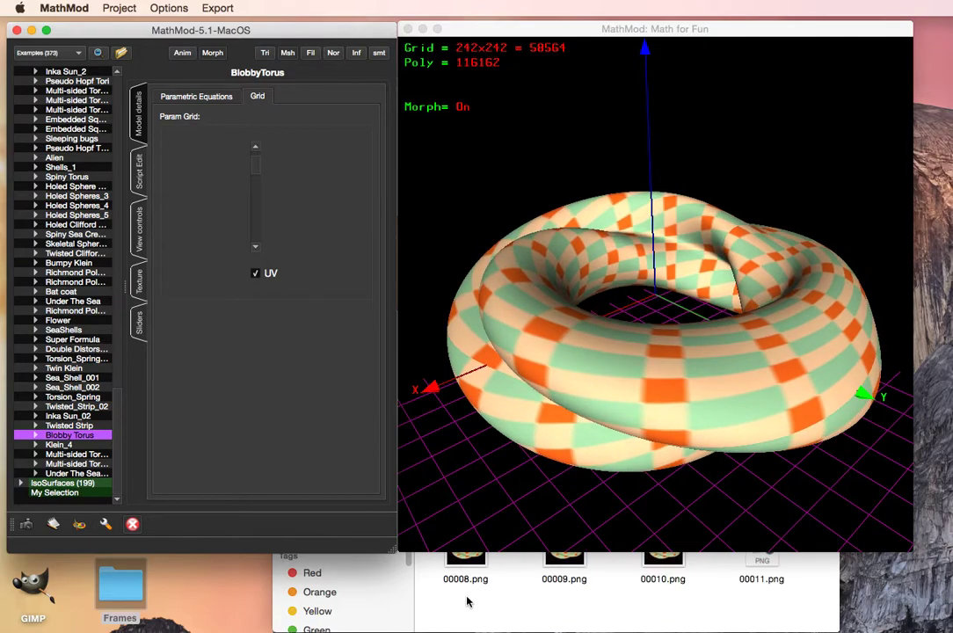
Check the Frames folder as new numbered PNG frames accumulate
click(467, 601)
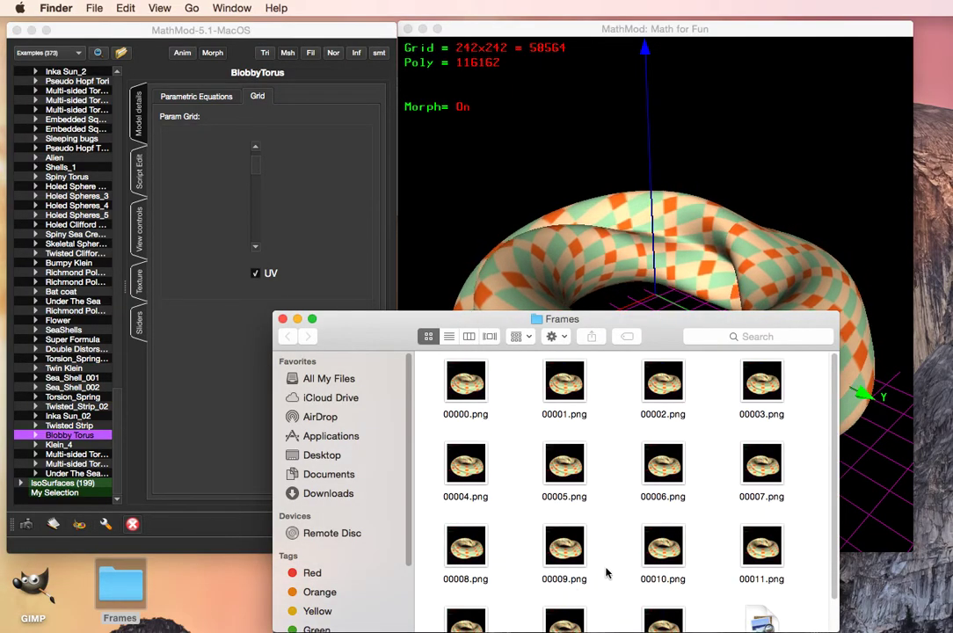
scroll(604, 572, down, 2)
scroll(606, 571, down, 5)
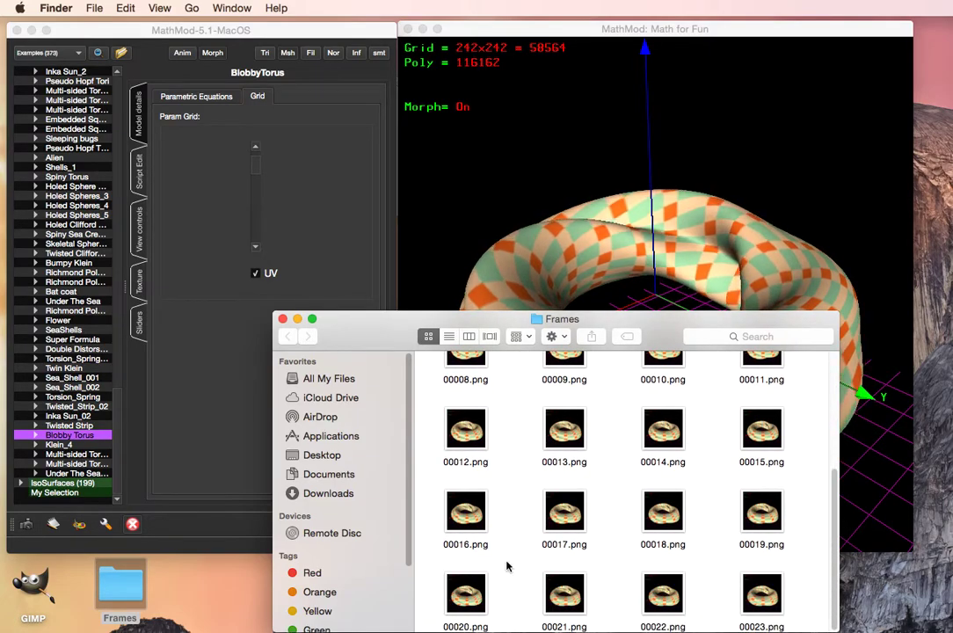
click(570, 156)
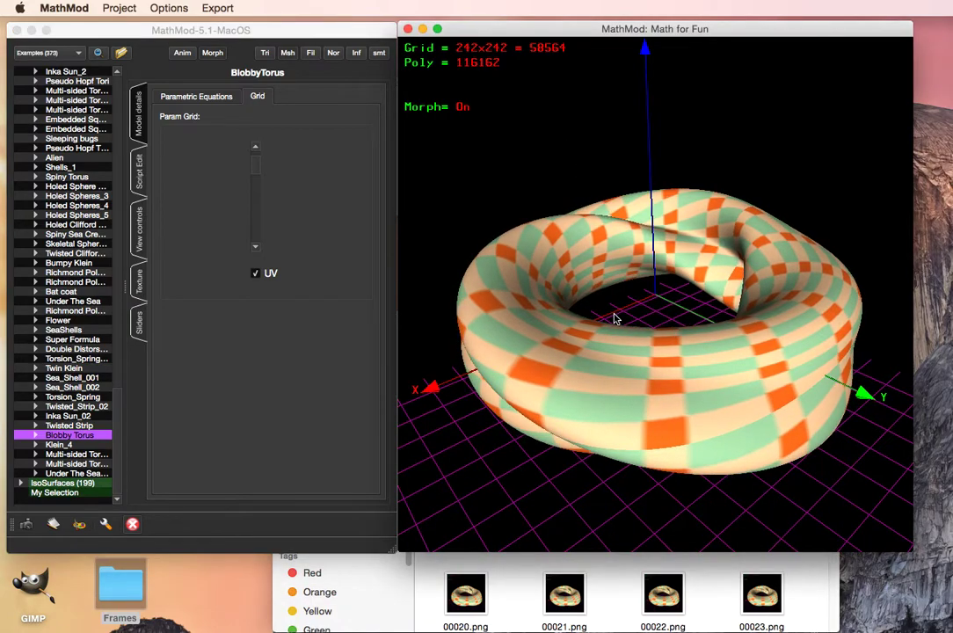
click(819, 567)
mouse_move(835, 479)
mouse_down()
mouse_move(819, 585)
mouse_move(835, 612)
mouse_up()
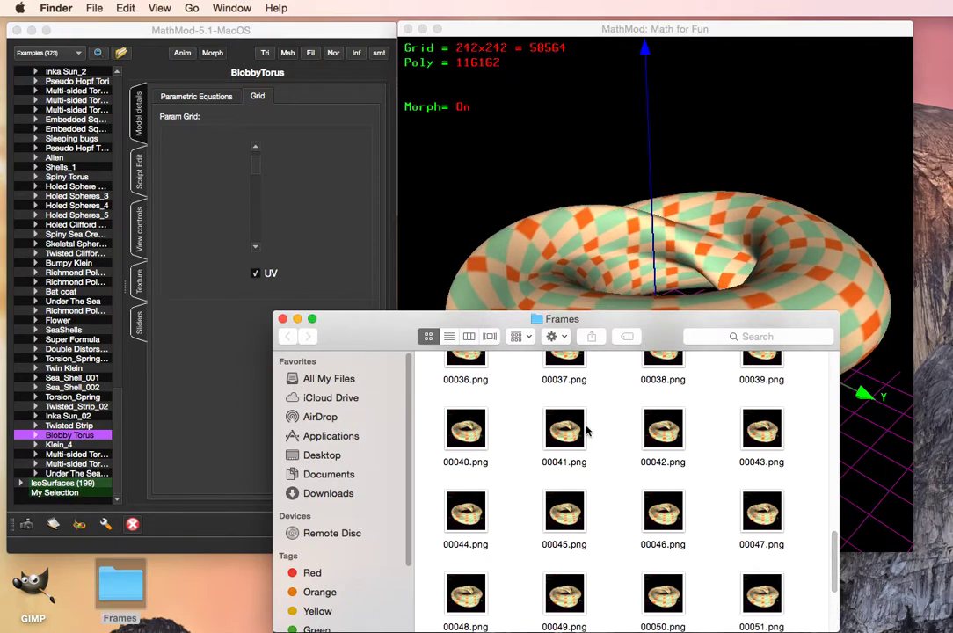
Stop the frame export and the torus morph in MathMod
click(164, 539)
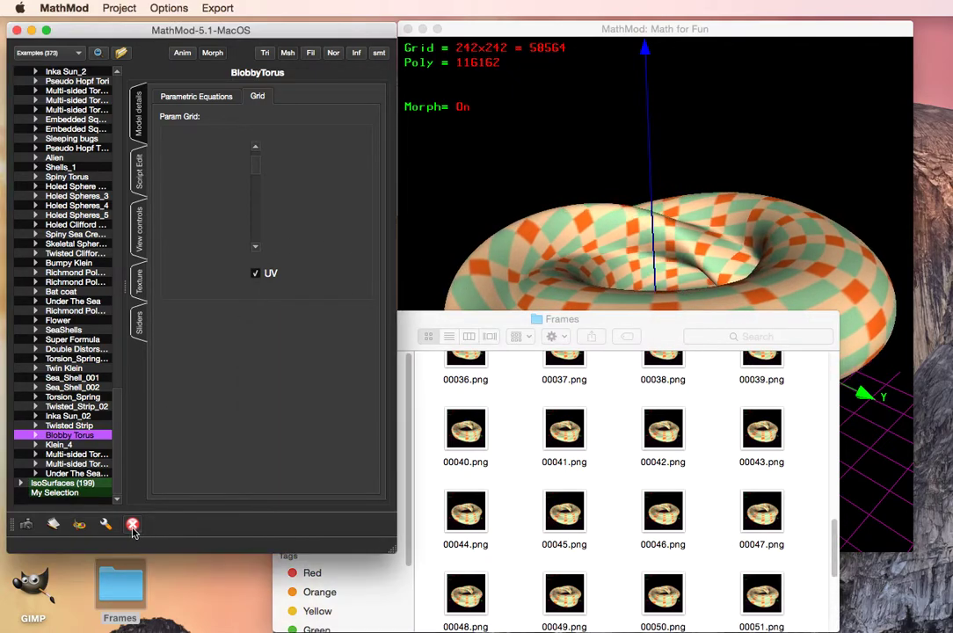
click(133, 524)
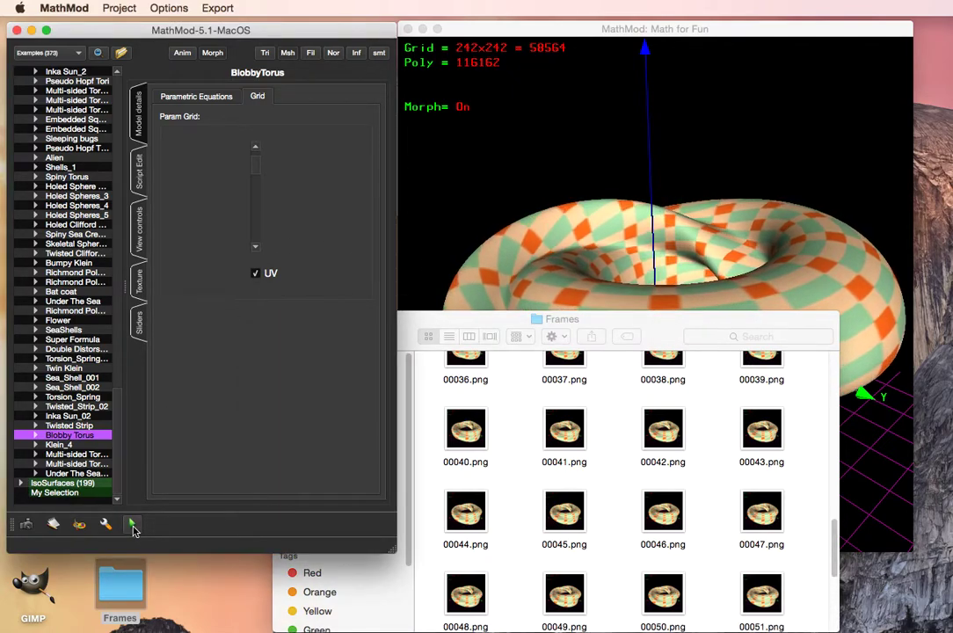
click(681, 176)
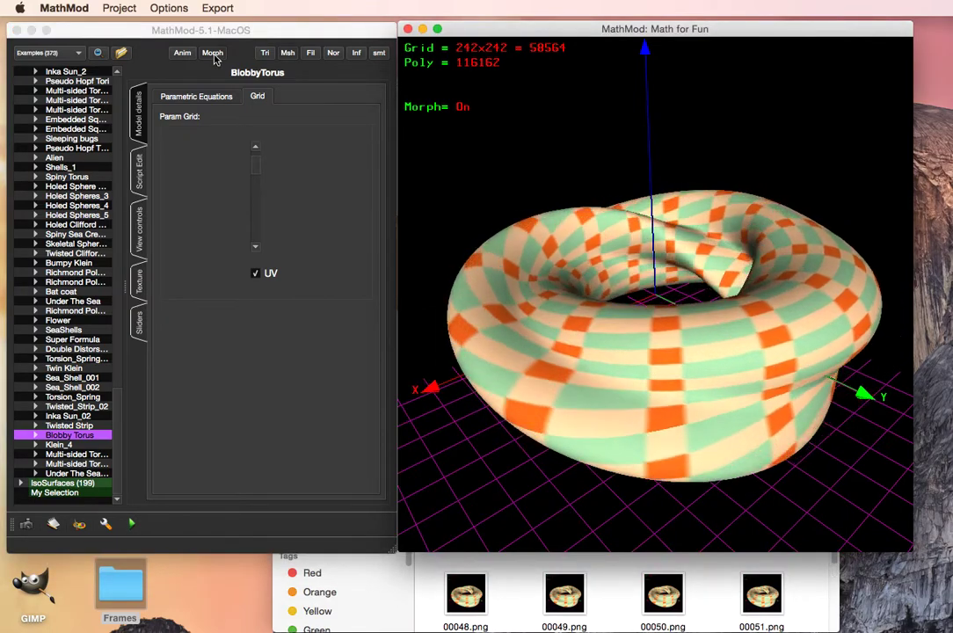
click(213, 55)
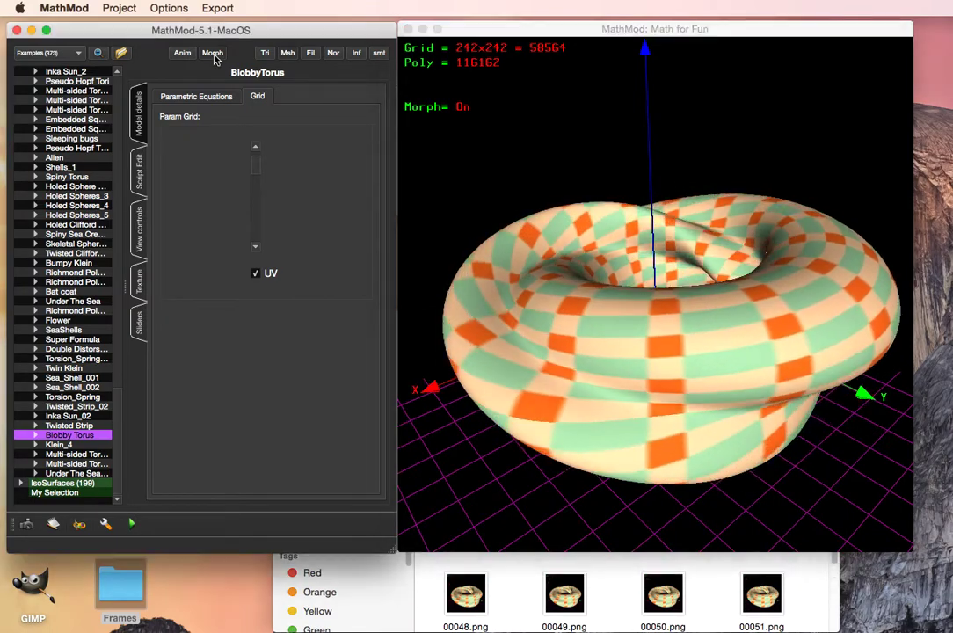
Review the final frames 00000.png to 00065.png and launch GIMP
click(419, 570)
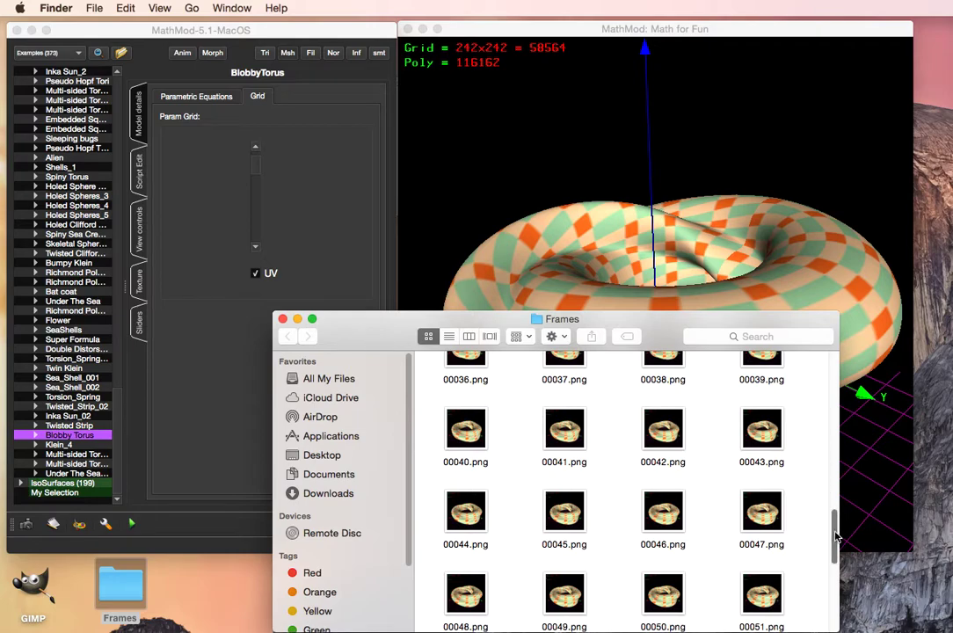
mouse_move(836, 528)
mouse_down()
mouse_move(828, 608)
mouse_move(843, 376)
mouse_up()
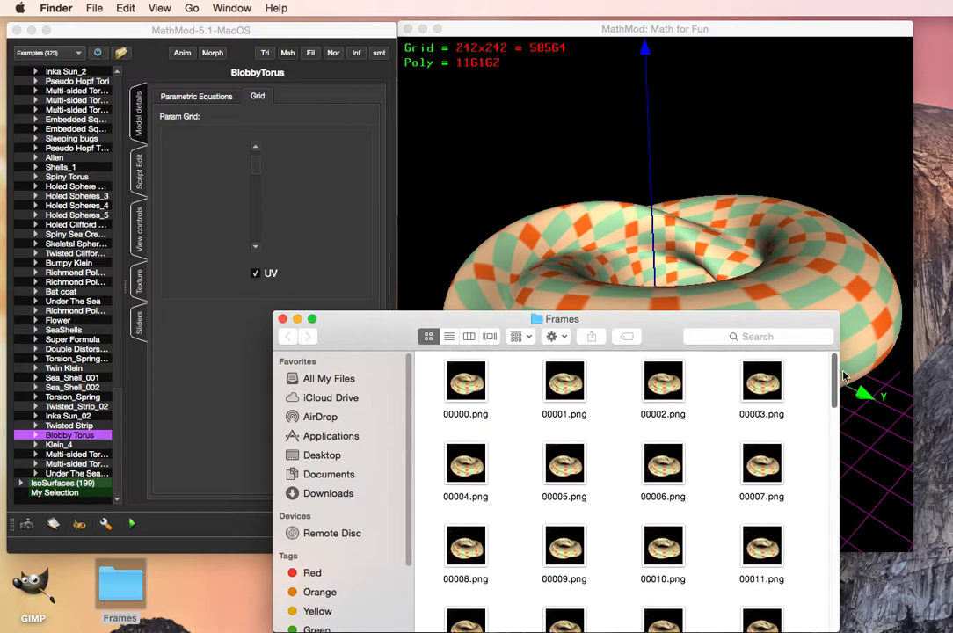
click(43, 590)
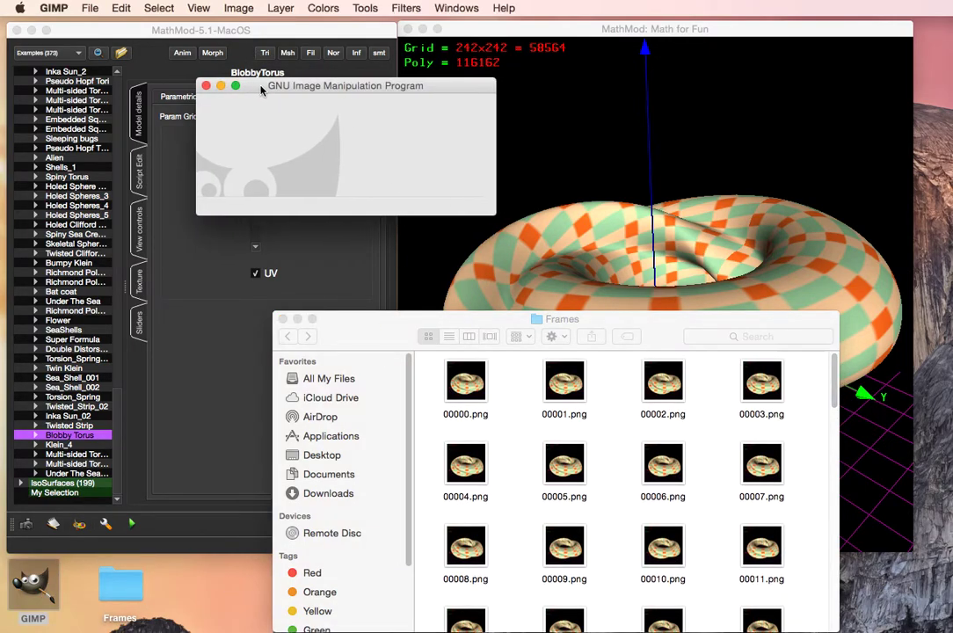
Browse to the Desktop Frames folder in GIMP's Open as Layers dialog
click(90, 9)
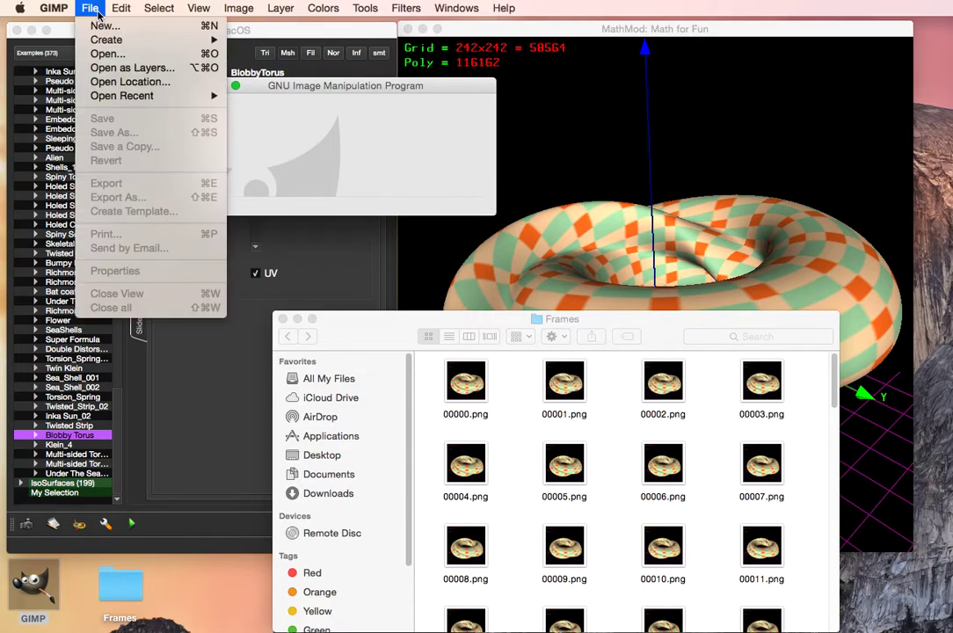
click(170, 69)
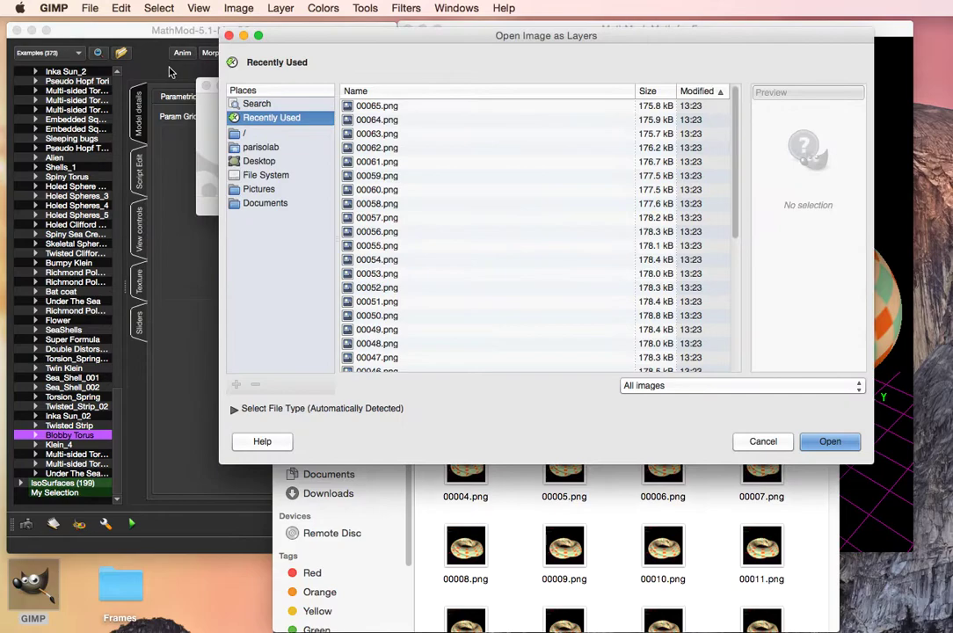
click(264, 161)
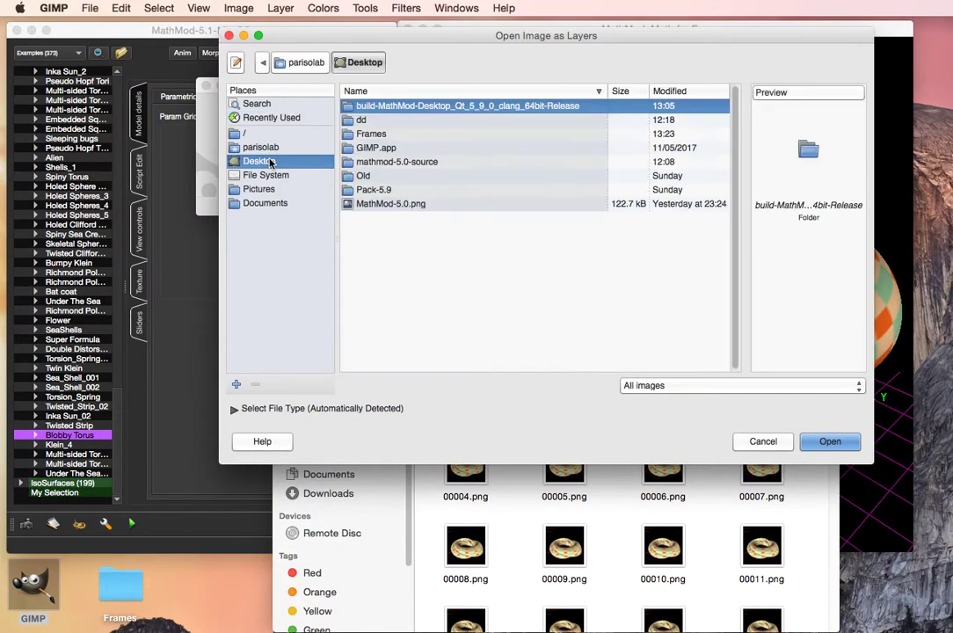
click(387, 134)
double_click(386, 136)
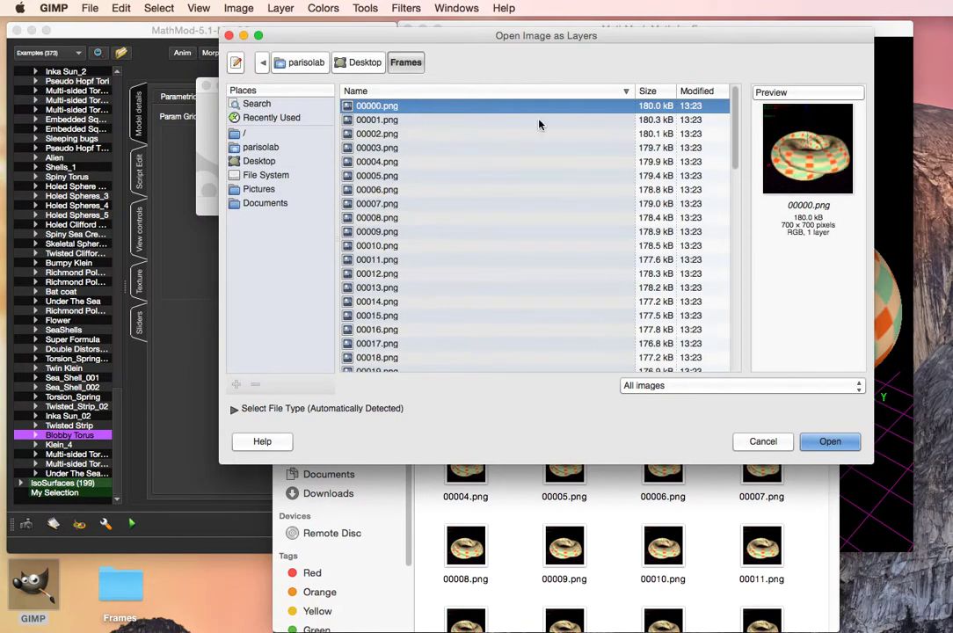
Load frames 00000.png through 00065.png as 66 layers of one 700x700 image
drag(735, 134, 694, 352)
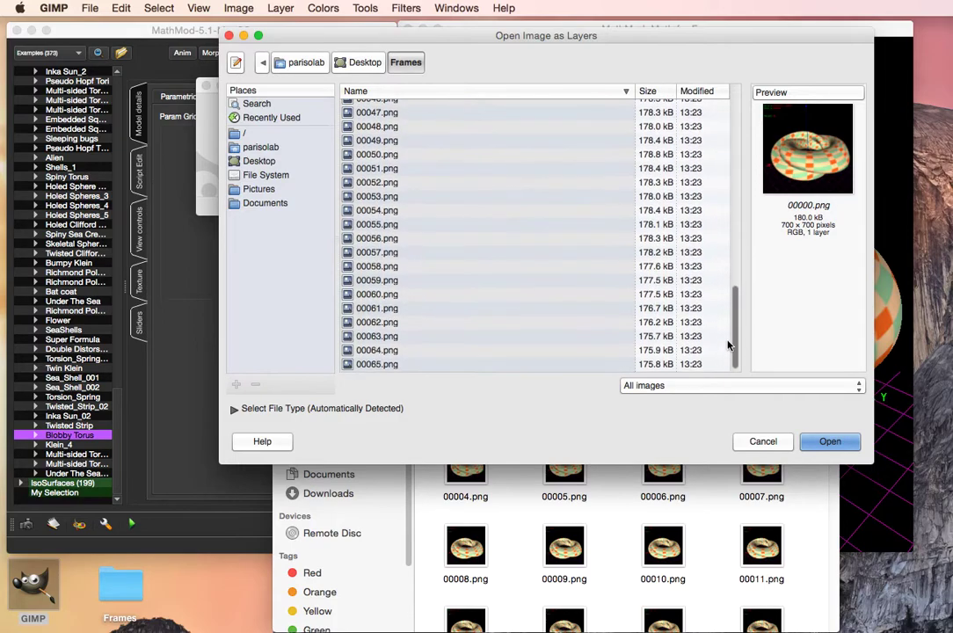
shift+click(451, 364)
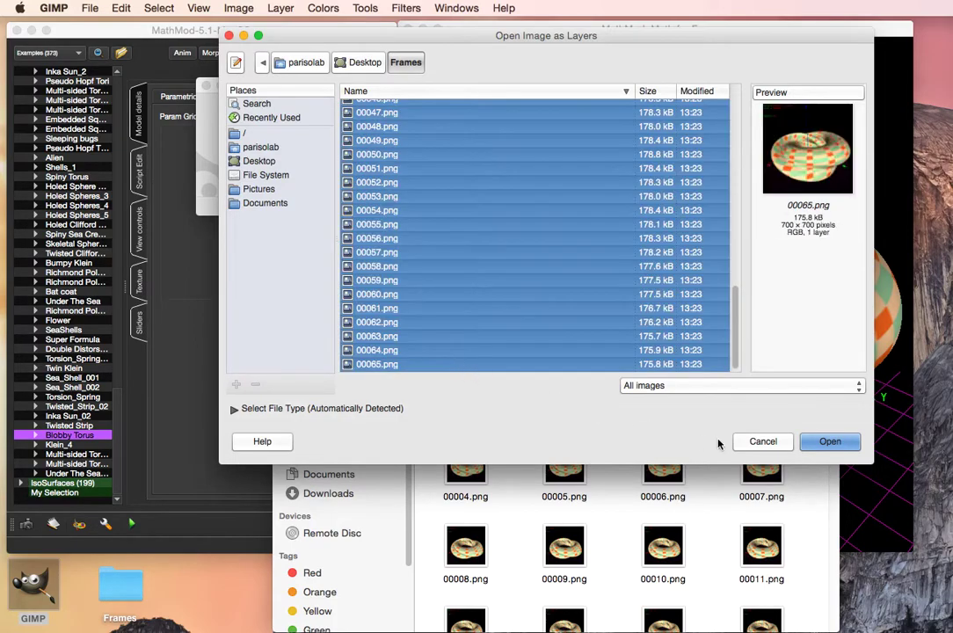
click(828, 446)
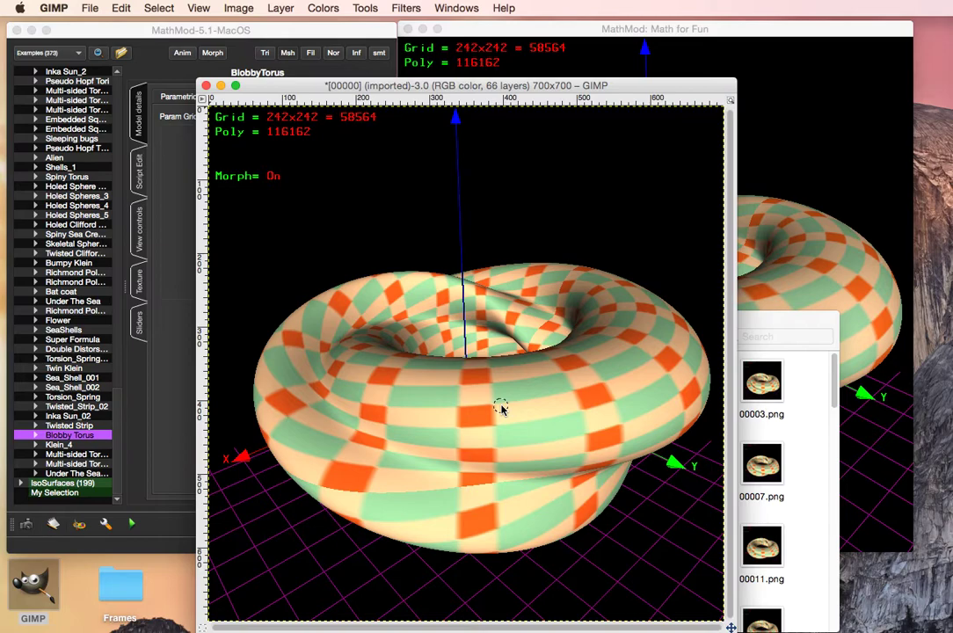
drag(490, 89, 498, 60)
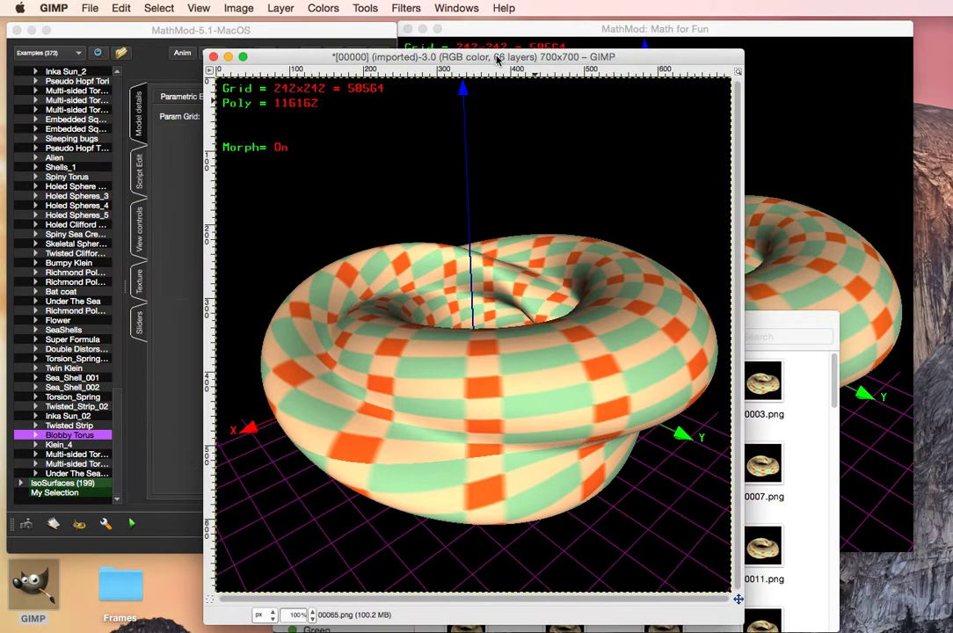
click(90, 7)
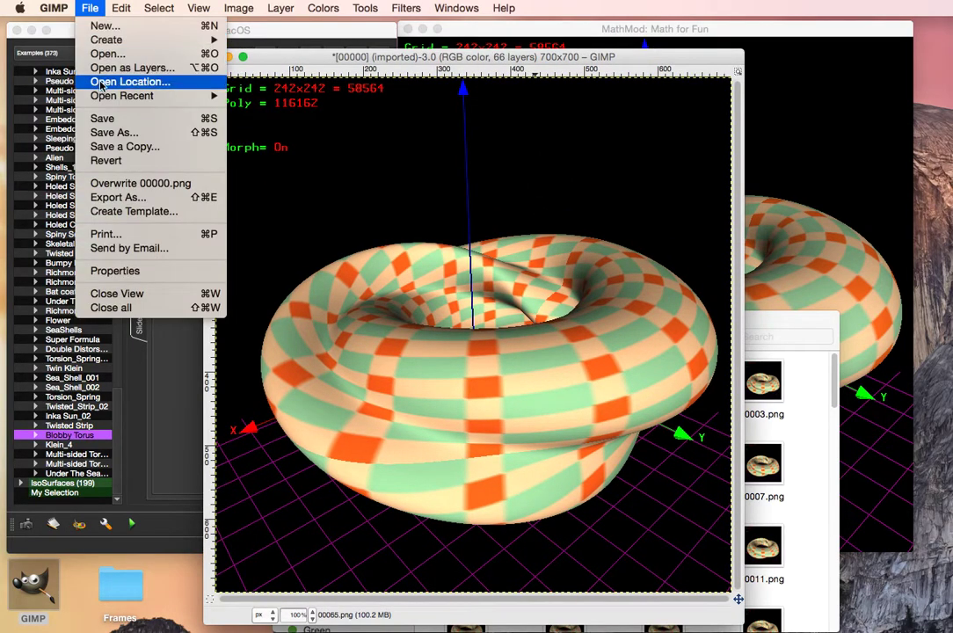
Export the image as anim.gif with the GIF file type
click(129, 198)
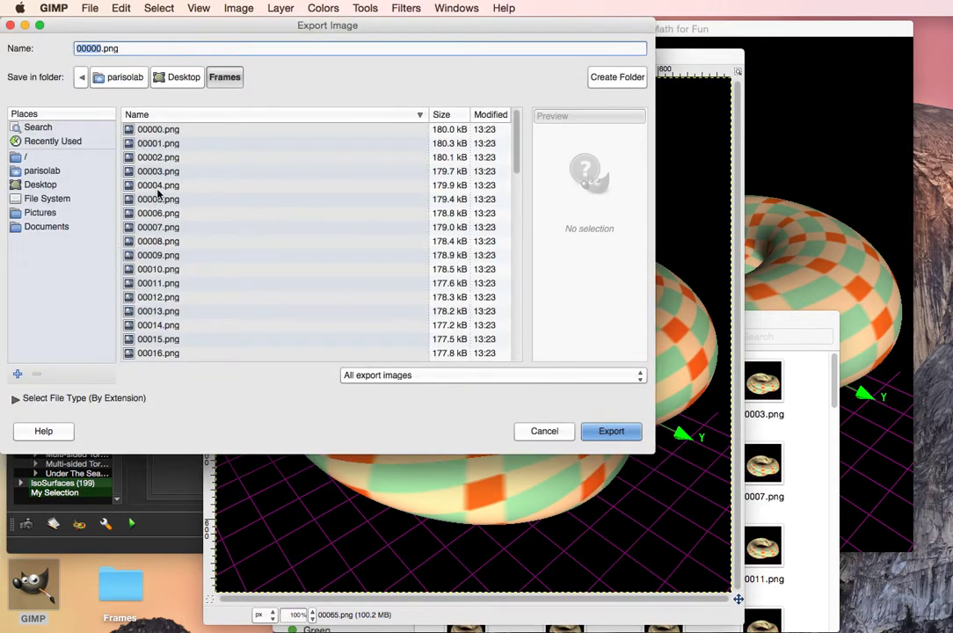
click(100, 49)
key(BackSpace)
key(BackSpace)
key(BackSpace)
key(BackSpace)
key(BackSpace)
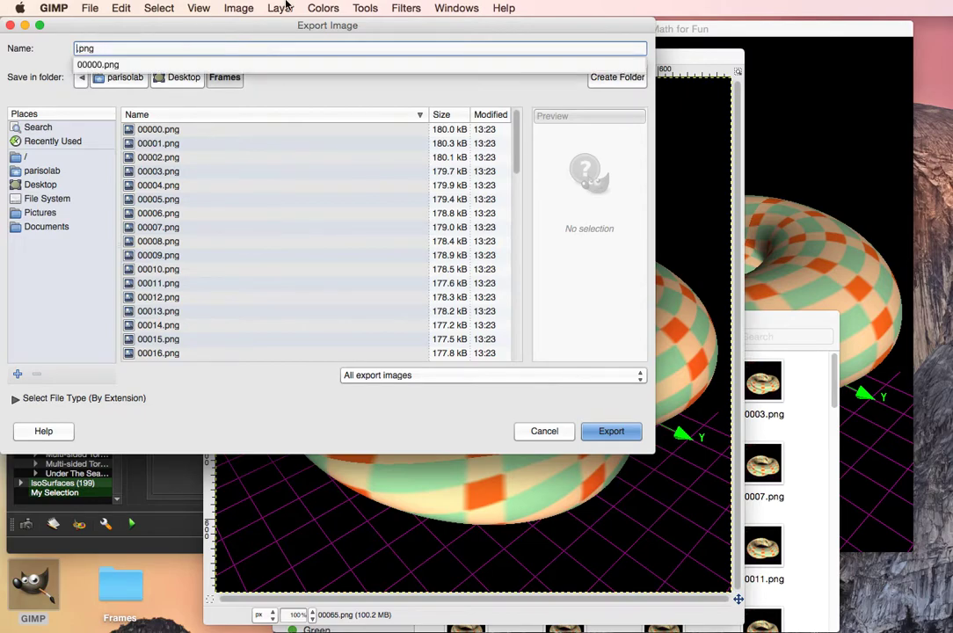
text(anim)
click(127, 45)
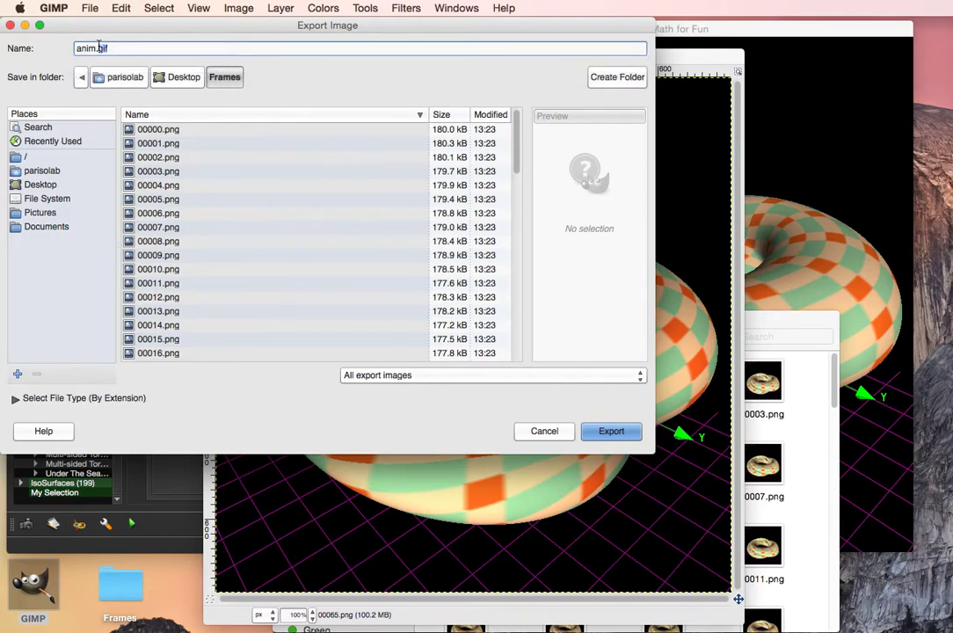
click(475, 376)
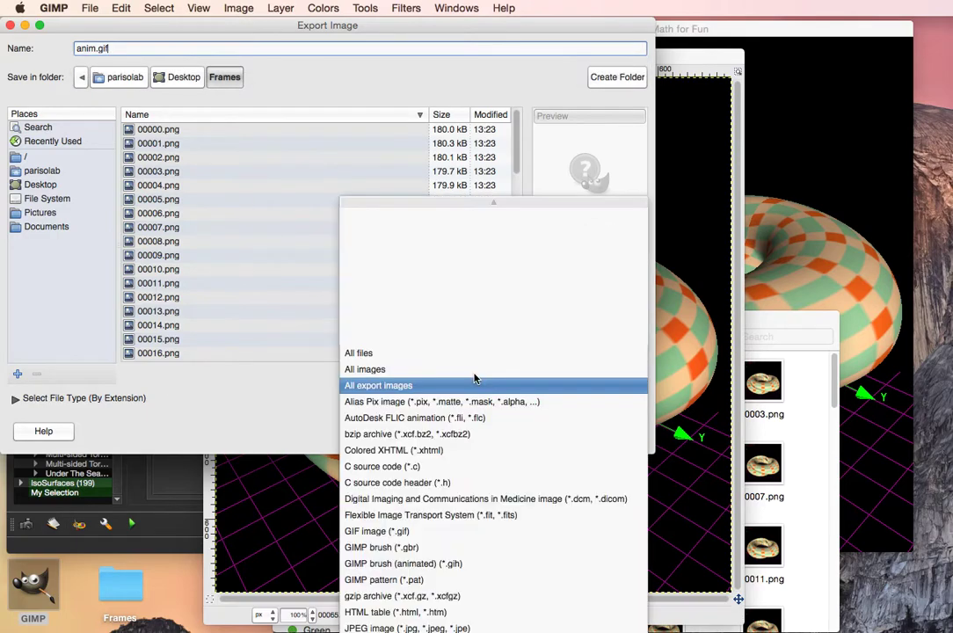
click(413, 531)
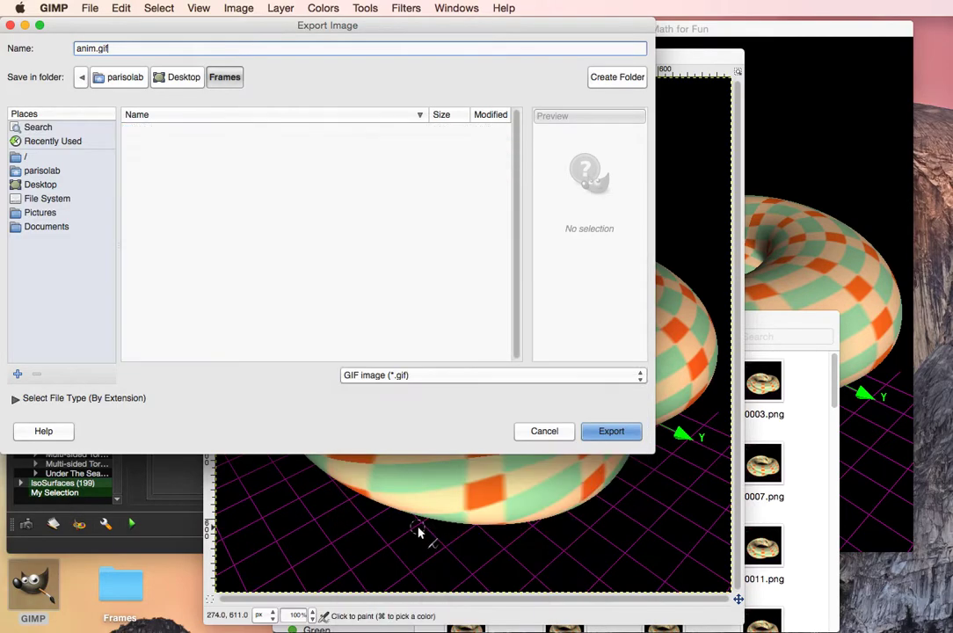
click(598, 432)
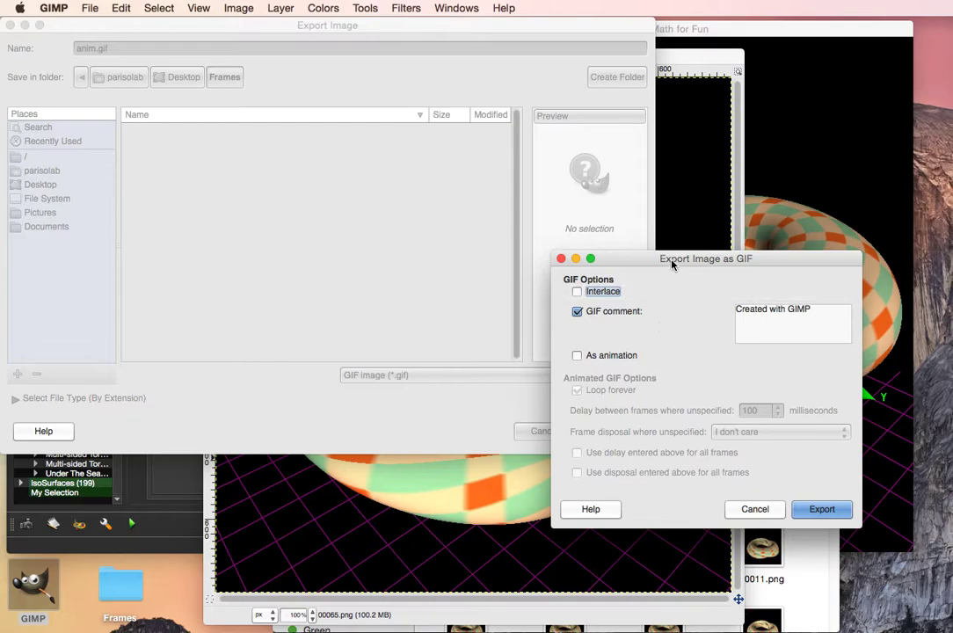
Save it as a forever-looping animation with a 10 ms frame delay
click(590, 356)
click(779, 413)
click(778, 413)
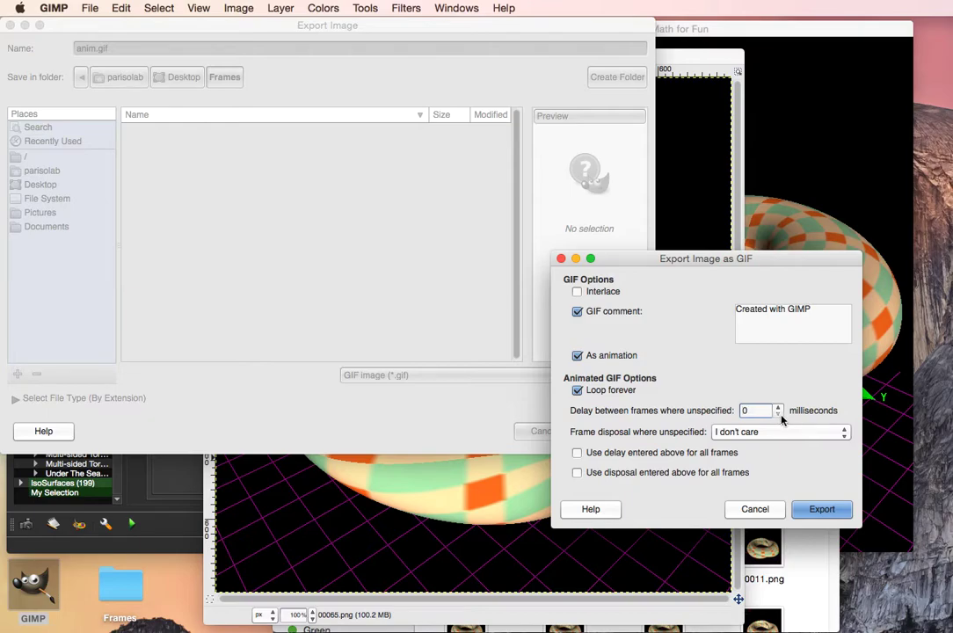
click(777, 407)
click(819, 509)
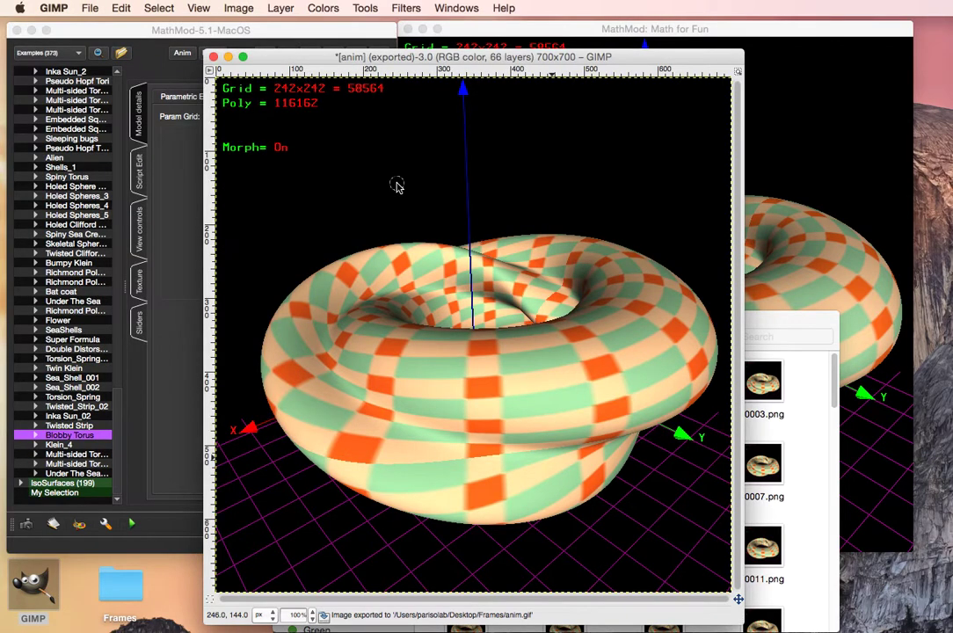
Scroll to the end of the Frames folder and select anim.gif
click(771, 327)
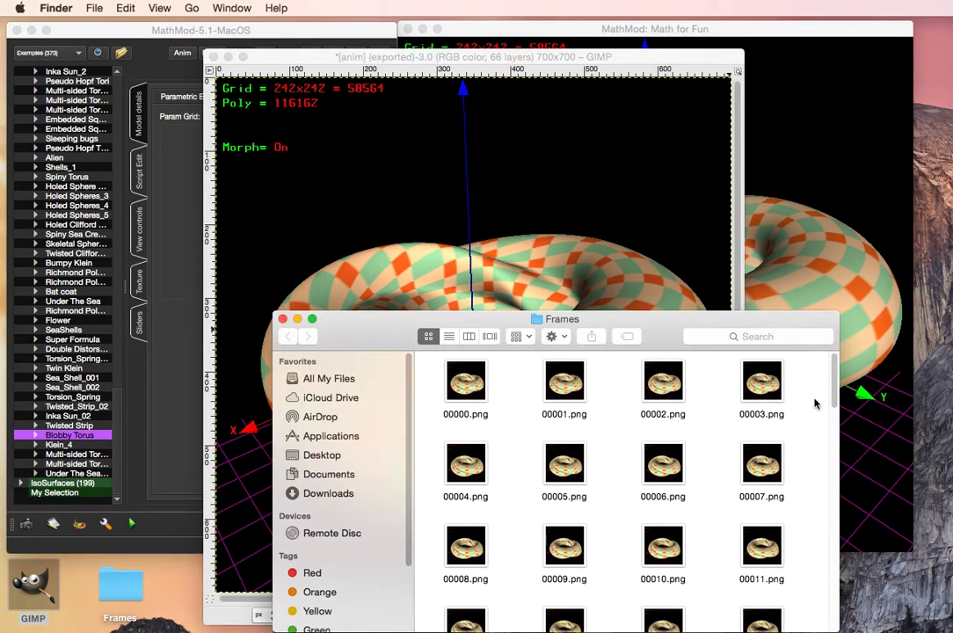
drag(833, 398, 816, 627)
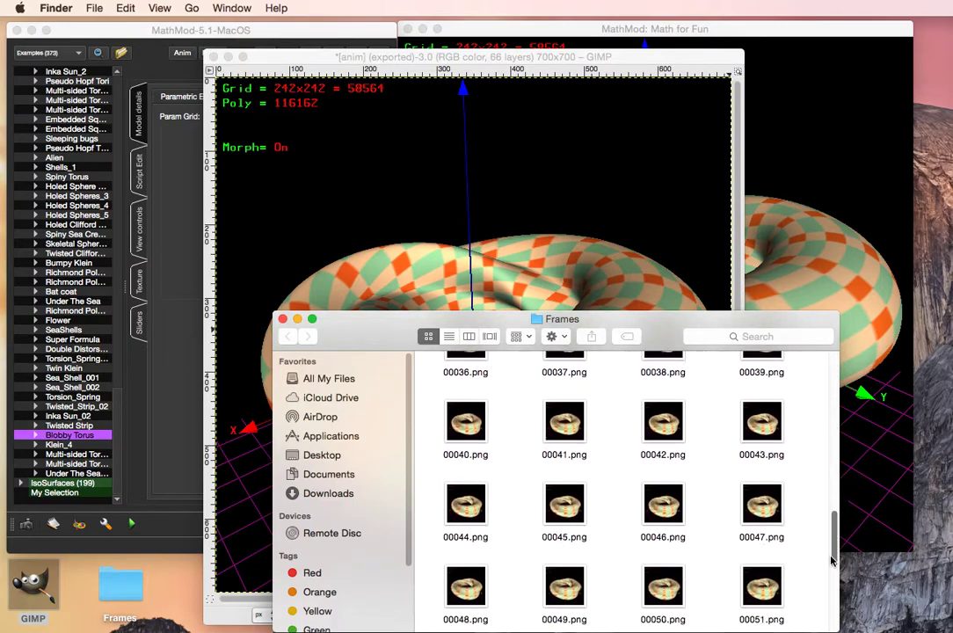
click(668, 600)
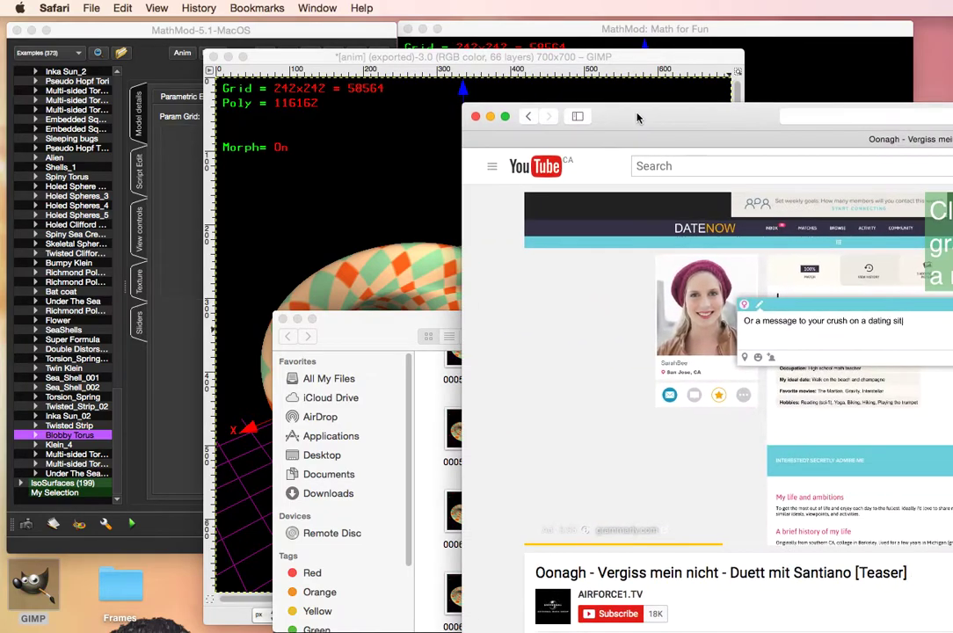
click(371, 334)
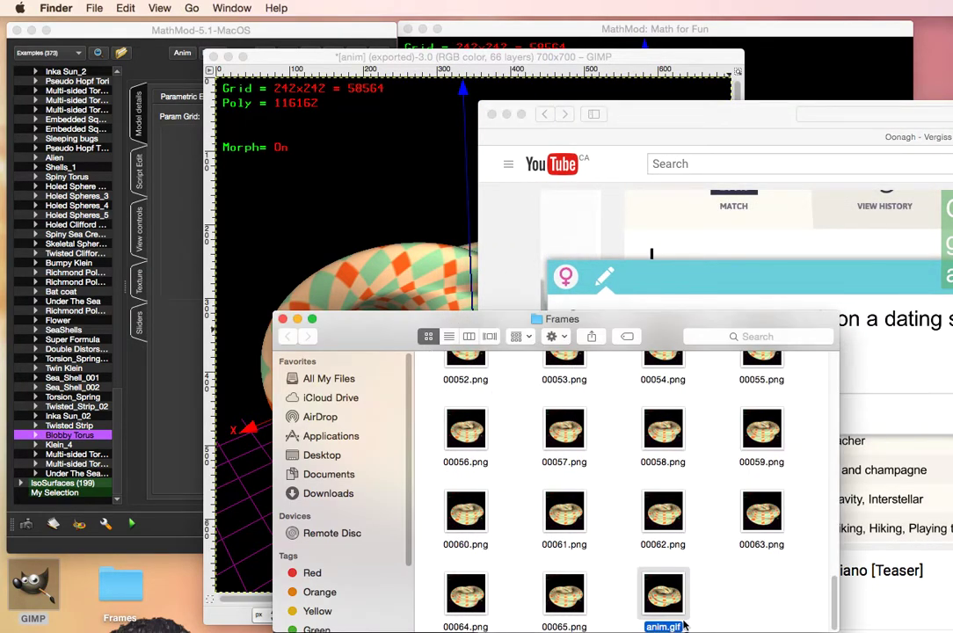
Drop anim.gif into Safari, zoom the window, and shift it slightly to watch the loop
drag(669, 584, 541, 254)
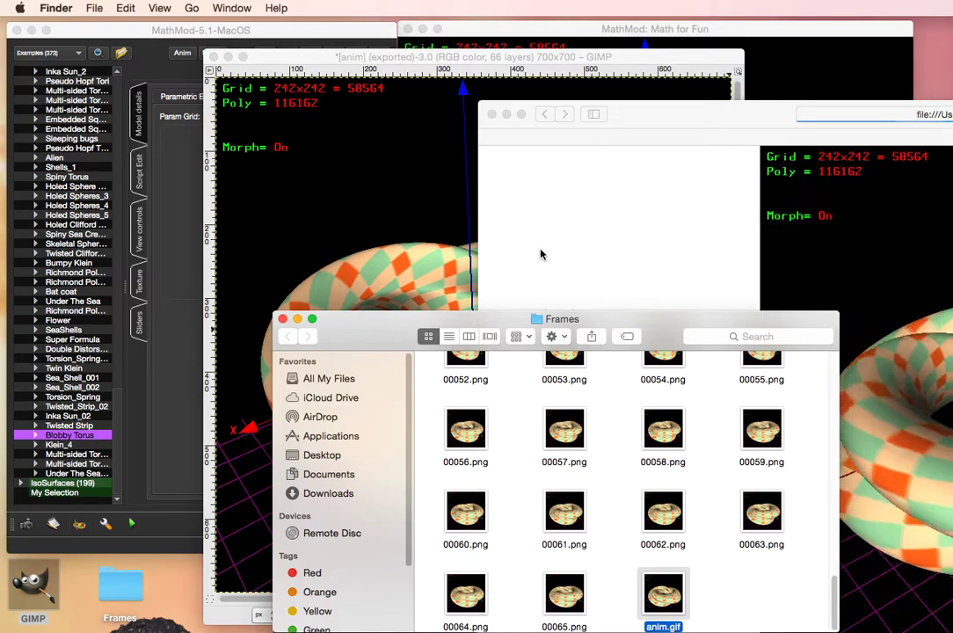
double_click(646, 113)
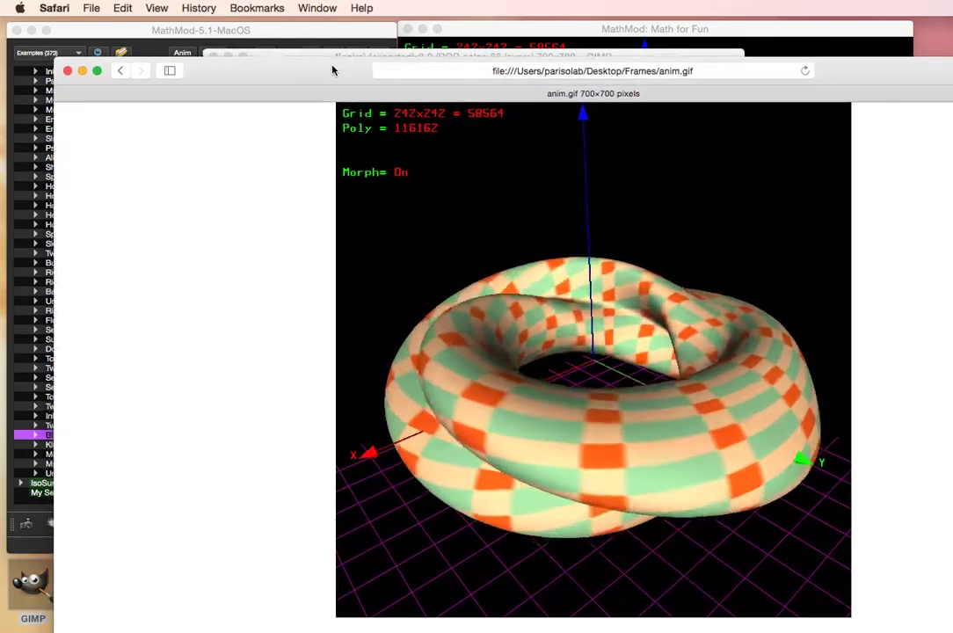
drag(333, 71, 327, 69)
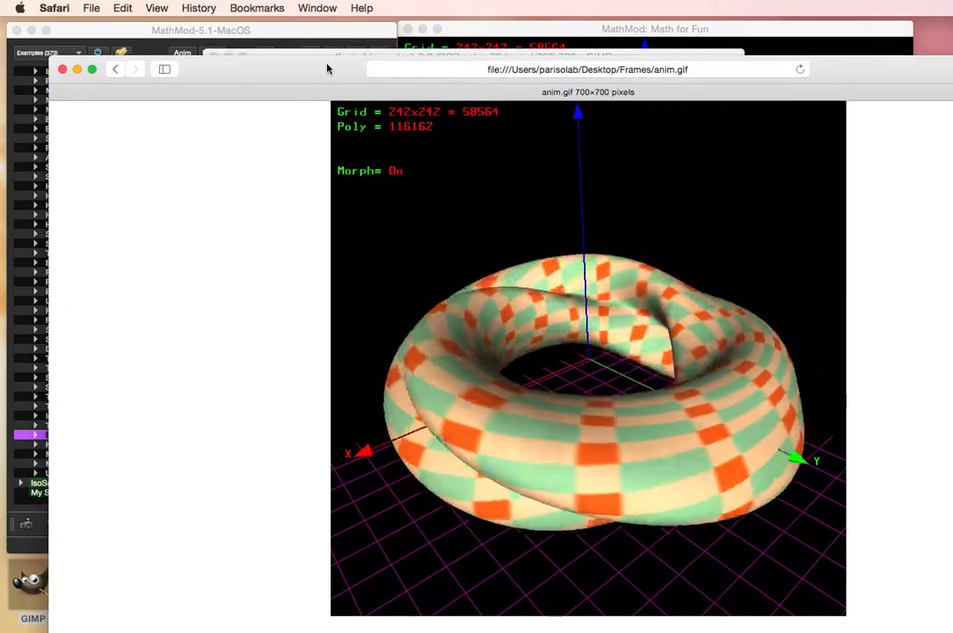